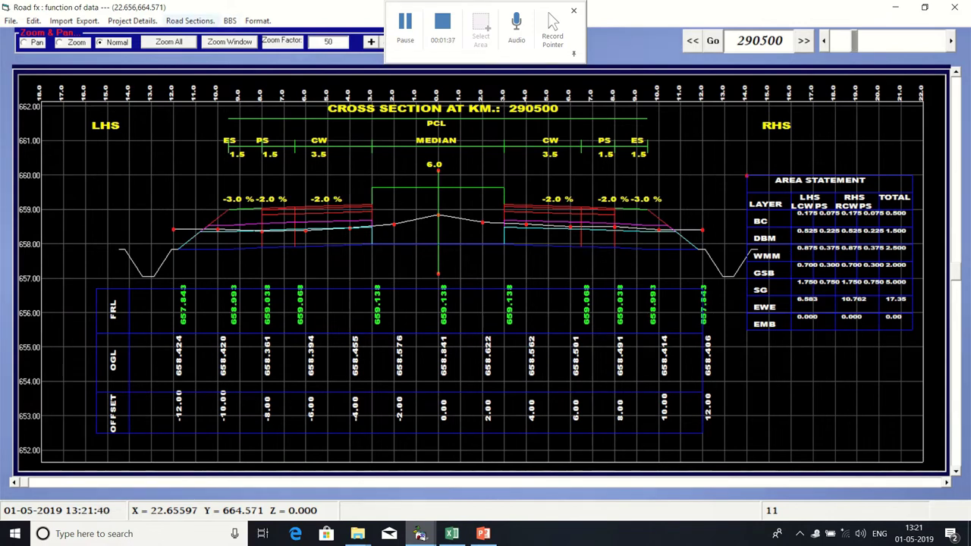
# - Generate the cross section area statement for EARTH WORK and look through its chainage rows
pyautogui.click(190, 21)
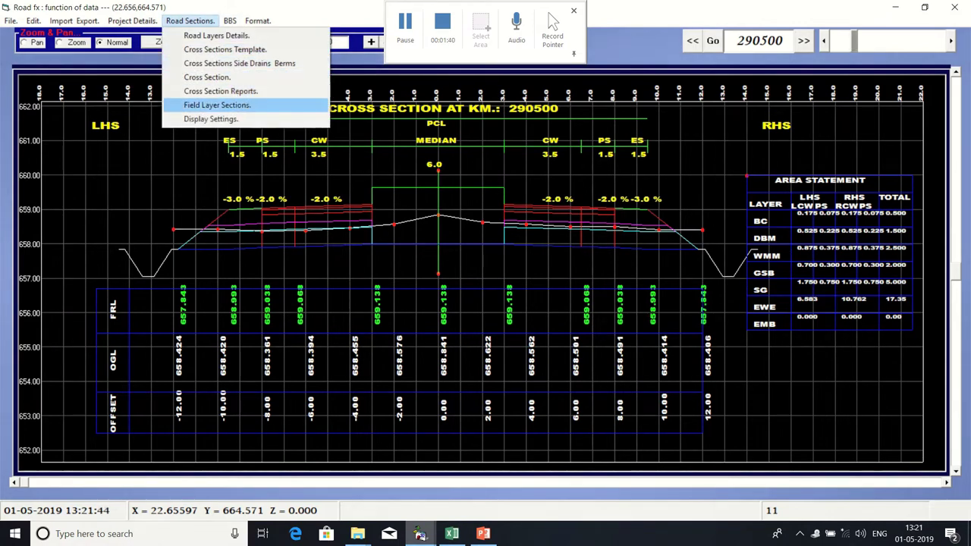
pyautogui.click(220, 91)
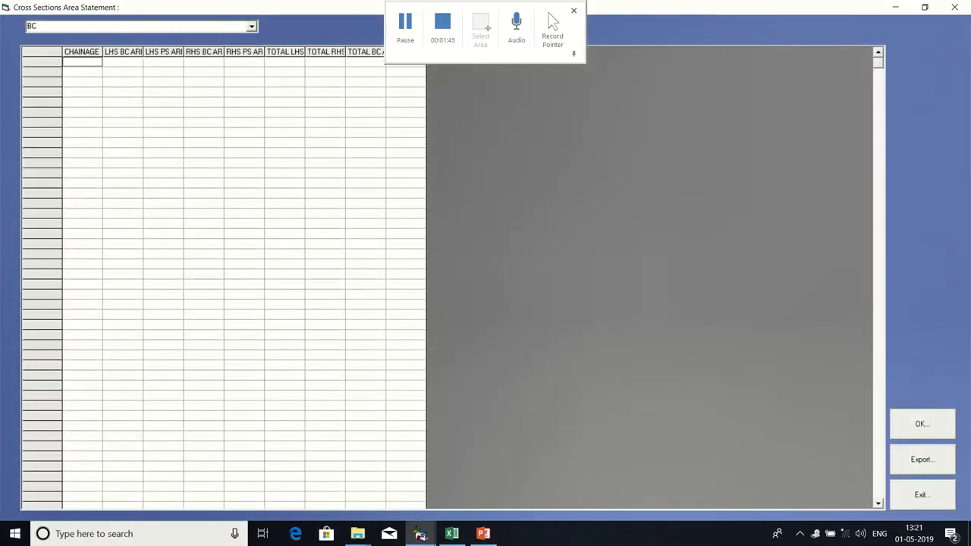
pyautogui.click(252, 26)
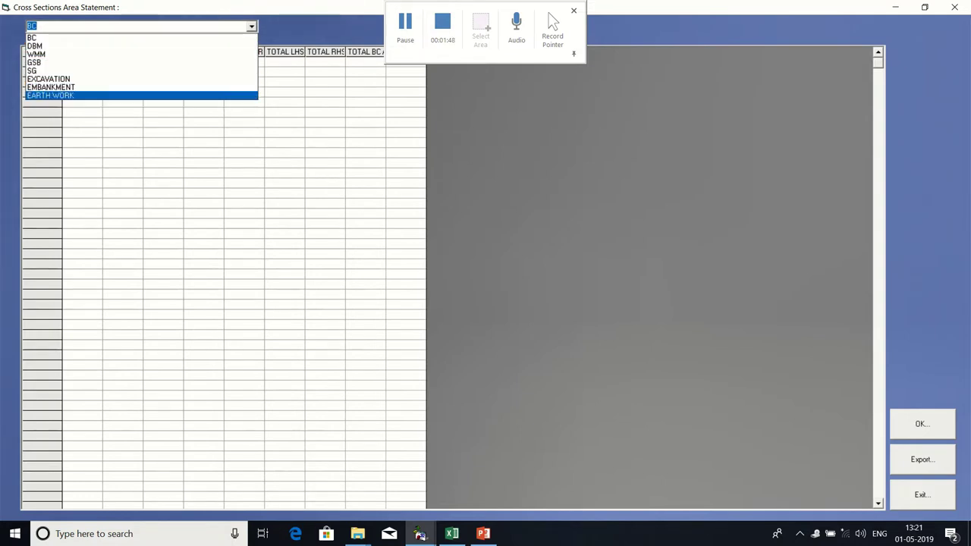
pyautogui.click(141, 95)
pyautogui.click(922, 424)
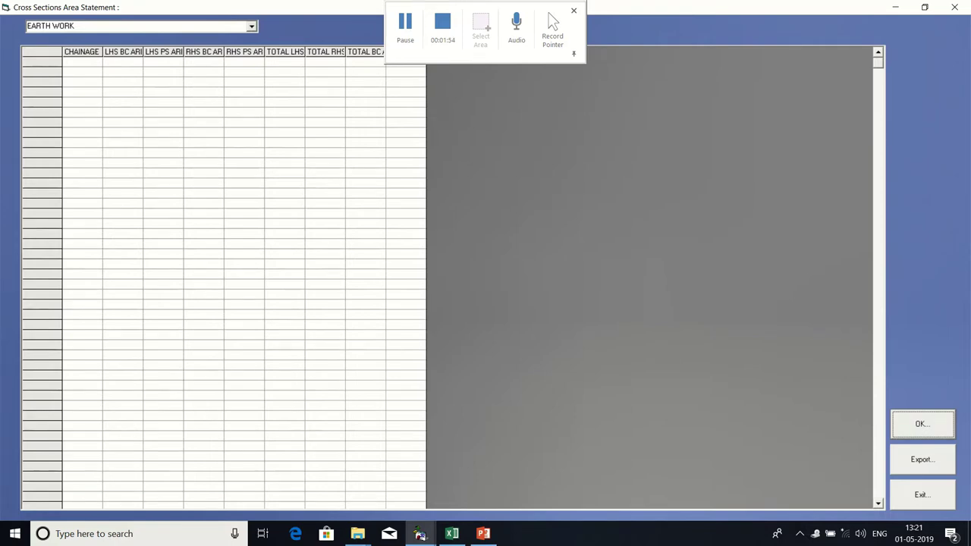
pyautogui.click(954, 7)
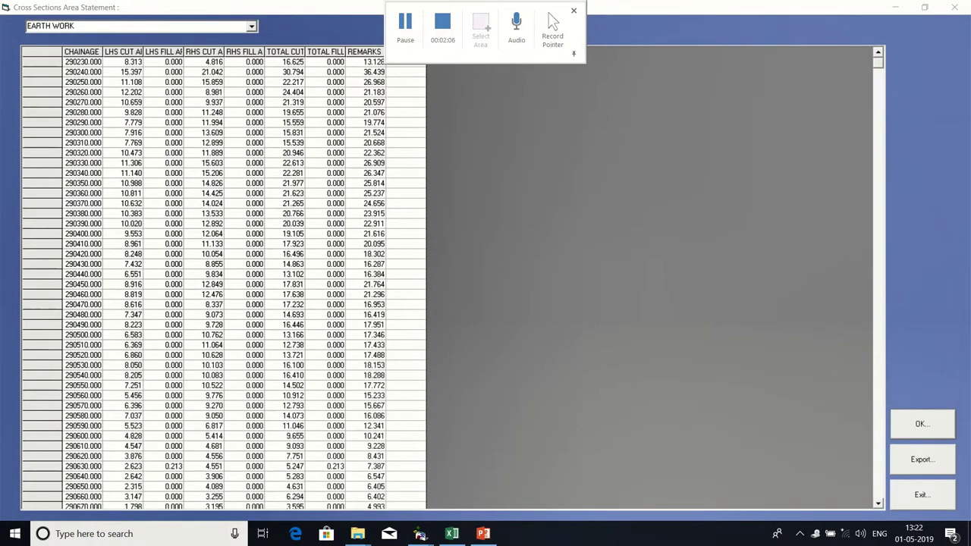
pyautogui.click(878, 504)
pyautogui.scroll(-10, 220, 281)
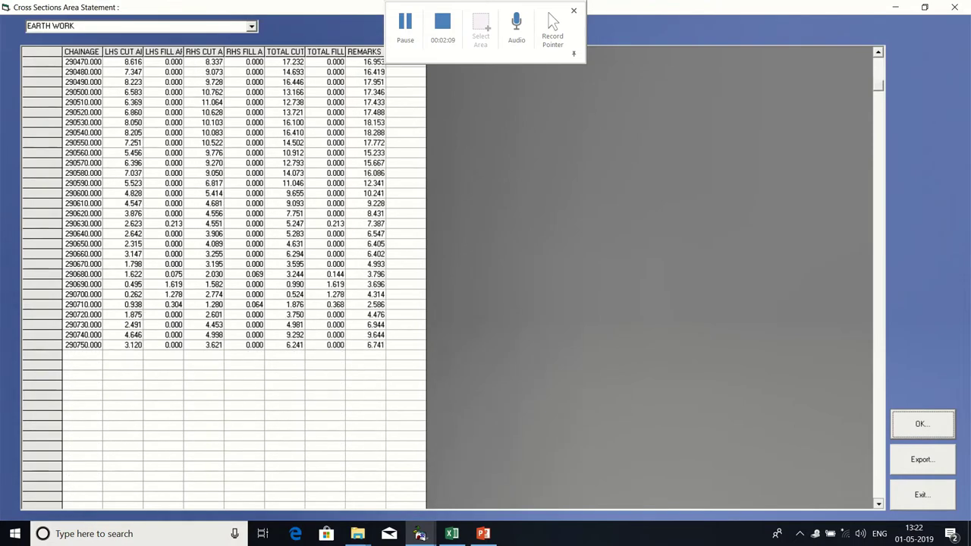
pyautogui.scroll(-10, 220, 281)
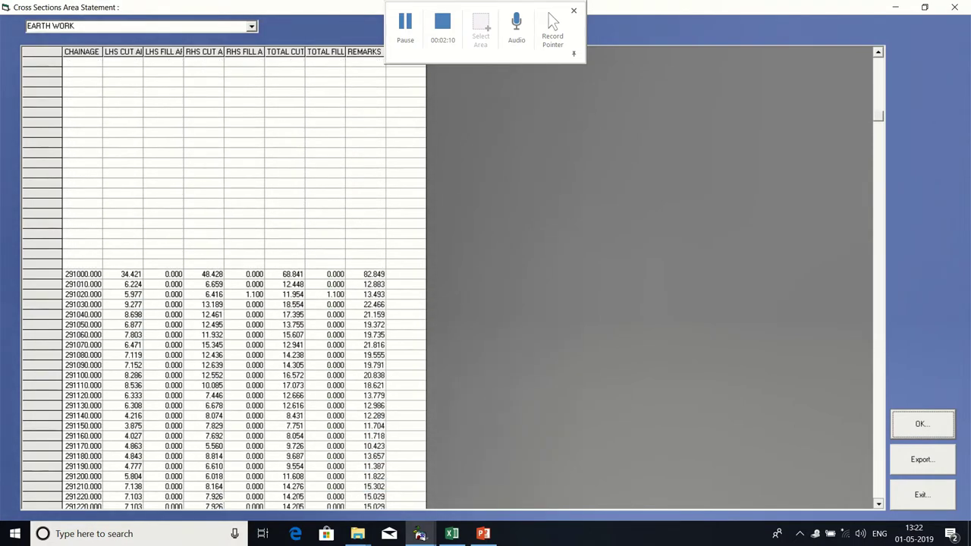
pyautogui.scroll(-10, 220, 281)
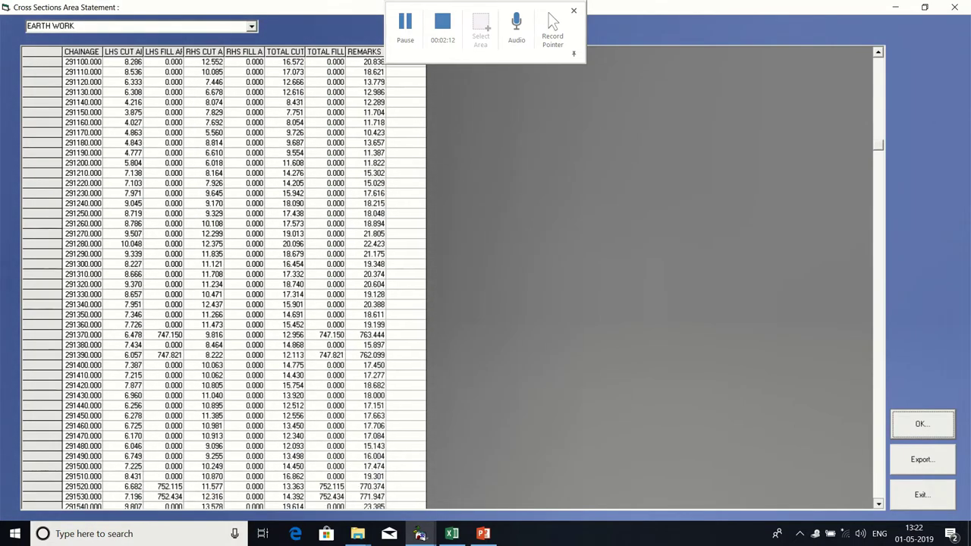
pyautogui.scroll(-1, 220, 281)
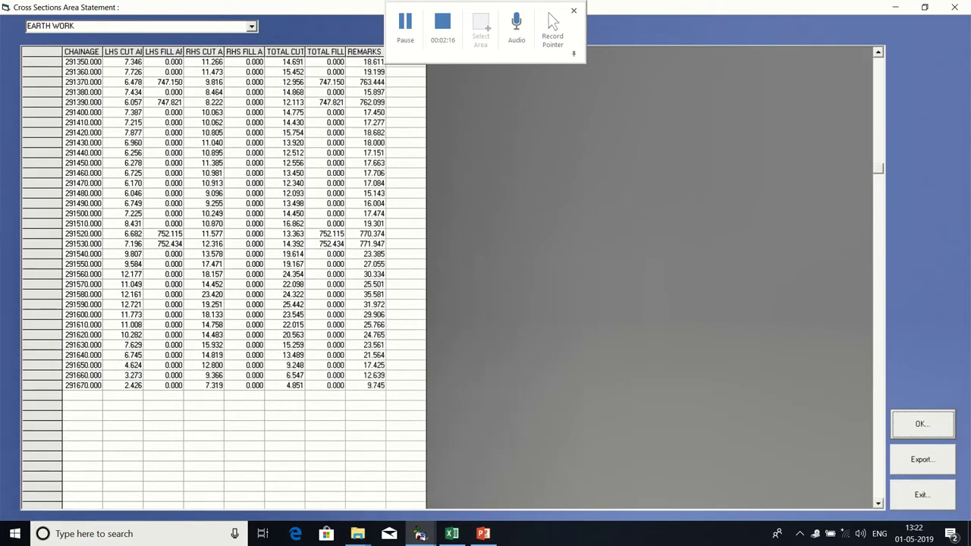
# - Generate the cross section area statement for the BC layer and view it from the first chainage
pyautogui.click(252, 27)
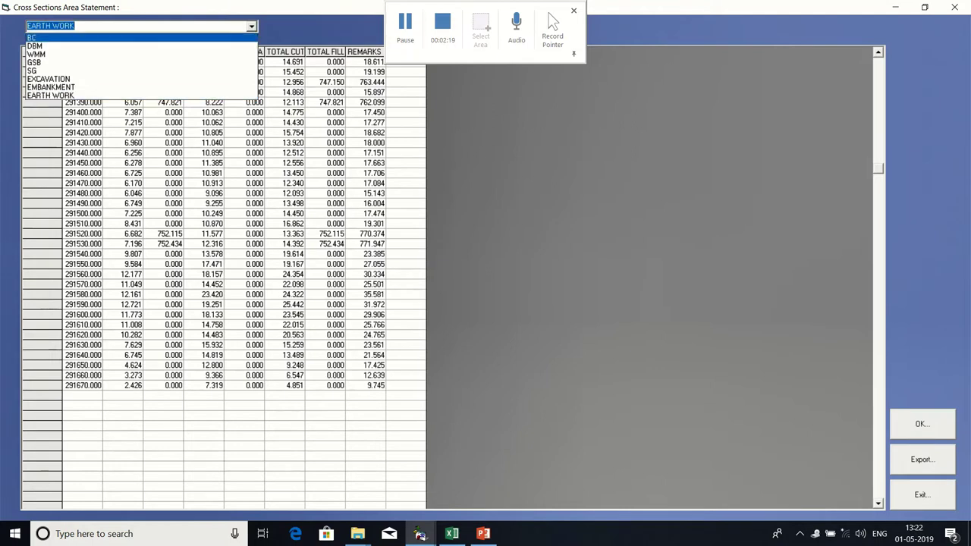
pyautogui.press('Up')
pyautogui.press('Up')
pyautogui.press('Up')
pyautogui.press('Up')
pyautogui.press('Up')
pyautogui.press('Up')
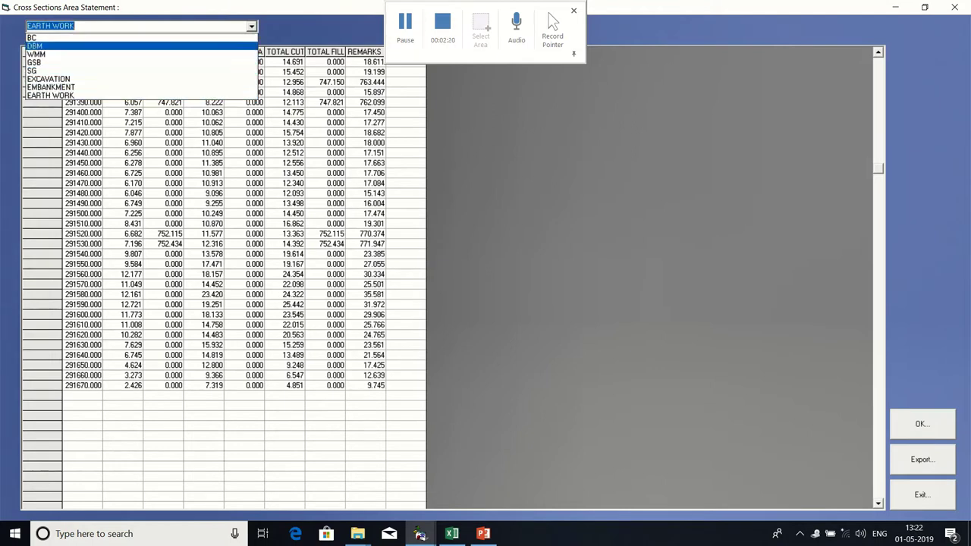
pyautogui.press('Return')
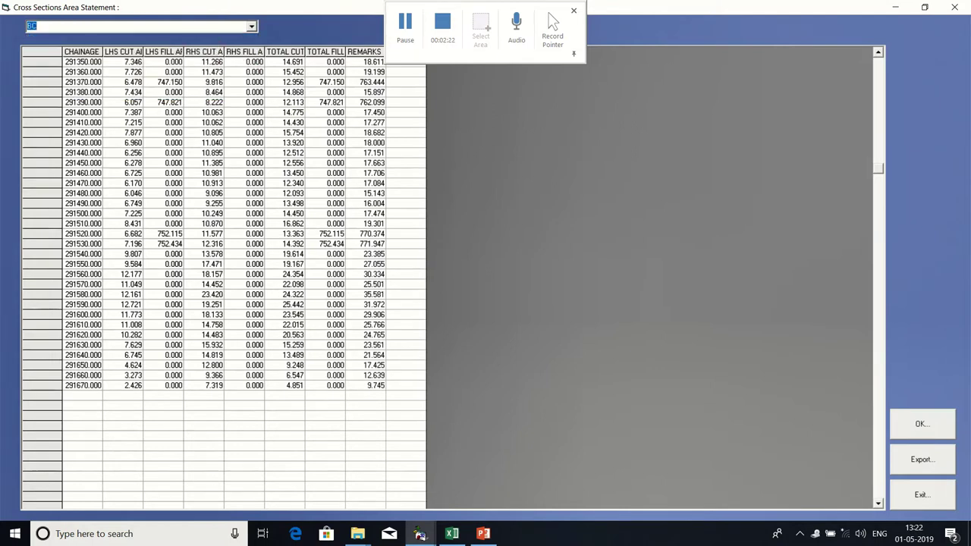
pyautogui.press('Tab')
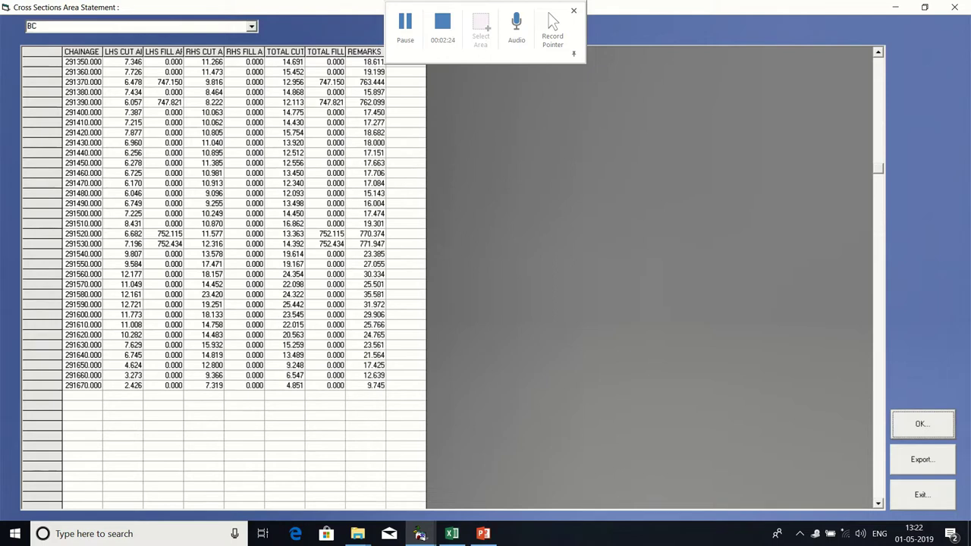
pyautogui.click(953, 7)
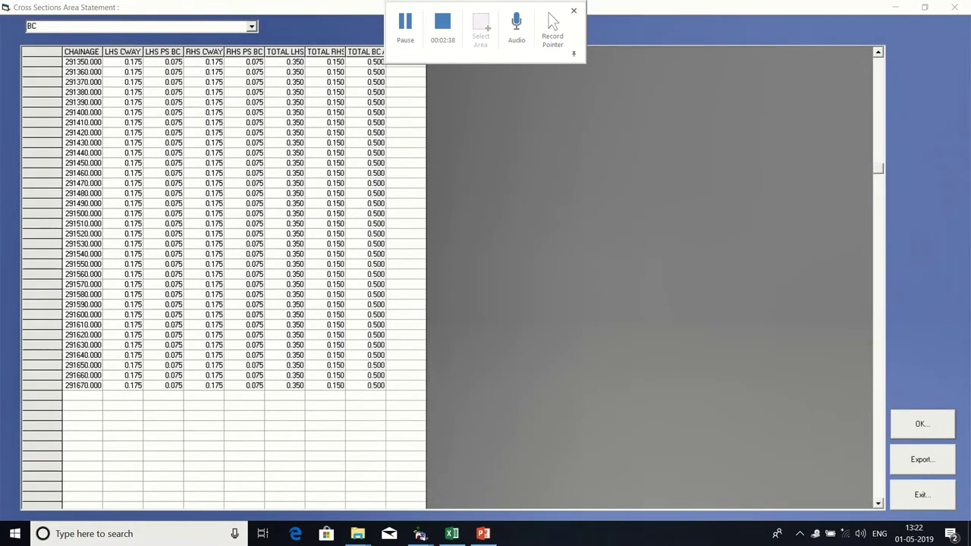
pyautogui.moveTo(877, 168); pyautogui.dragTo(877, 62)
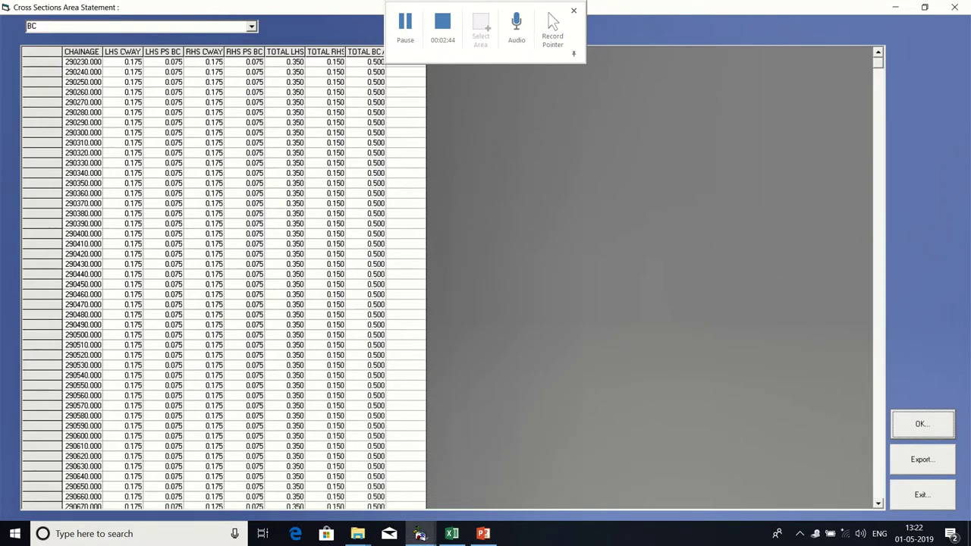
pyautogui.click(405, 27)
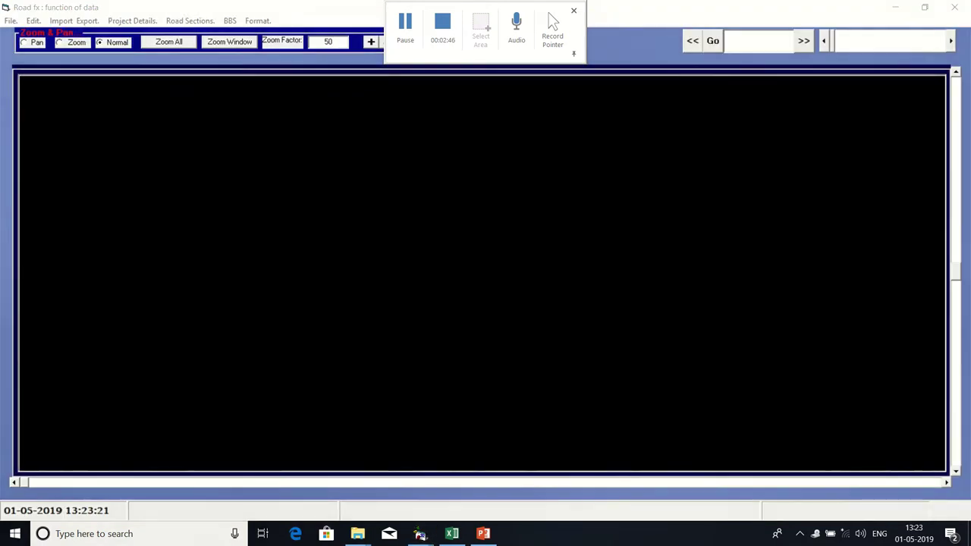
# - Open the field layer sections, auto-load the FRL and OGL data, and plot the section
pyautogui.click(190, 21)
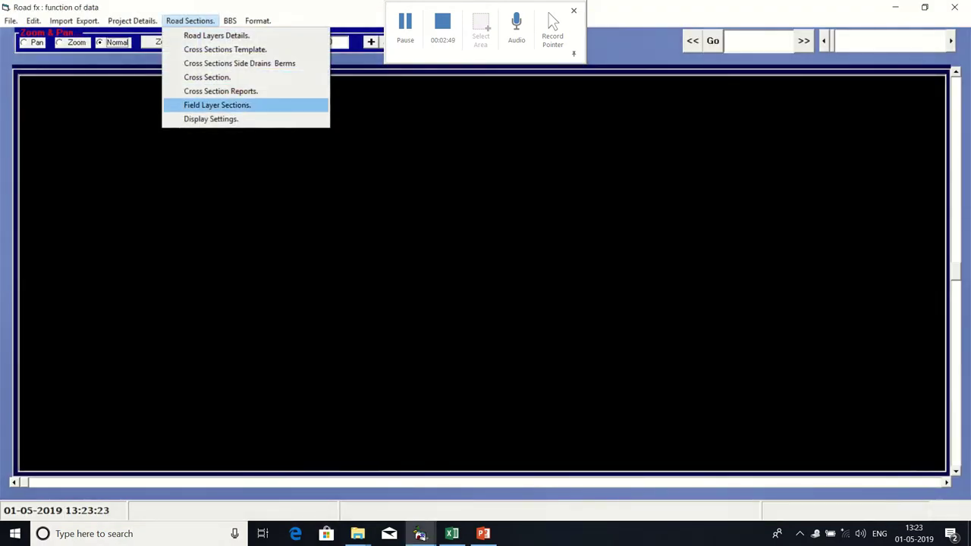
pyautogui.click(217, 106)
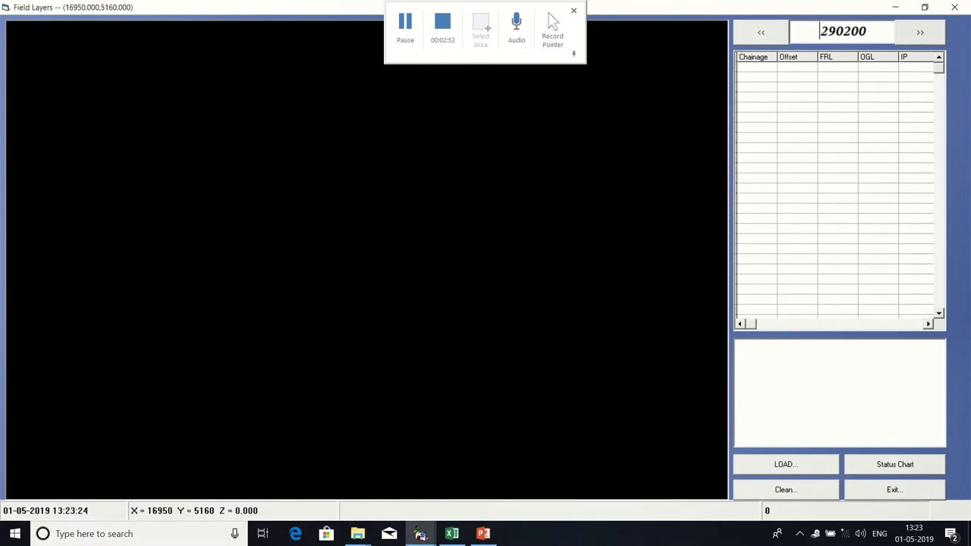
pyautogui.click(785, 464)
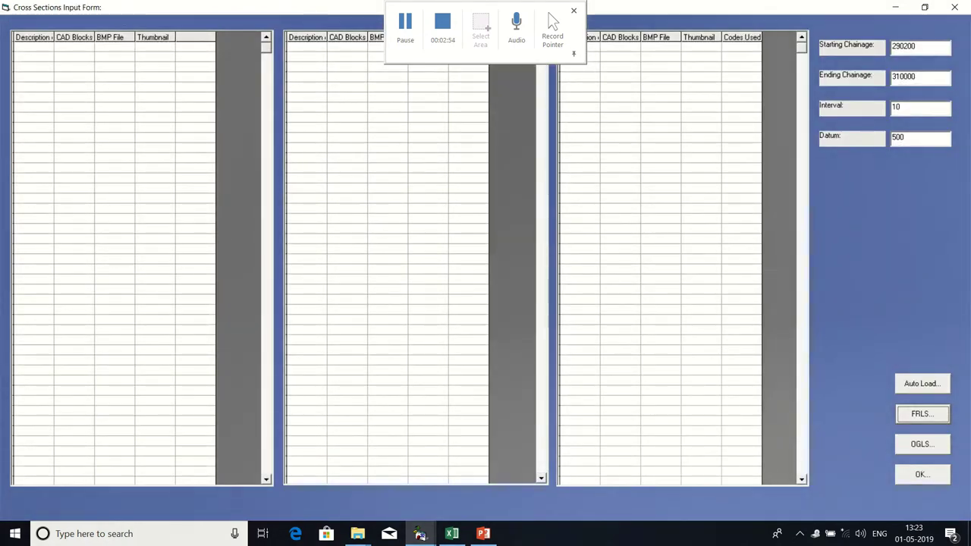
pyautogui.click(922, 383)
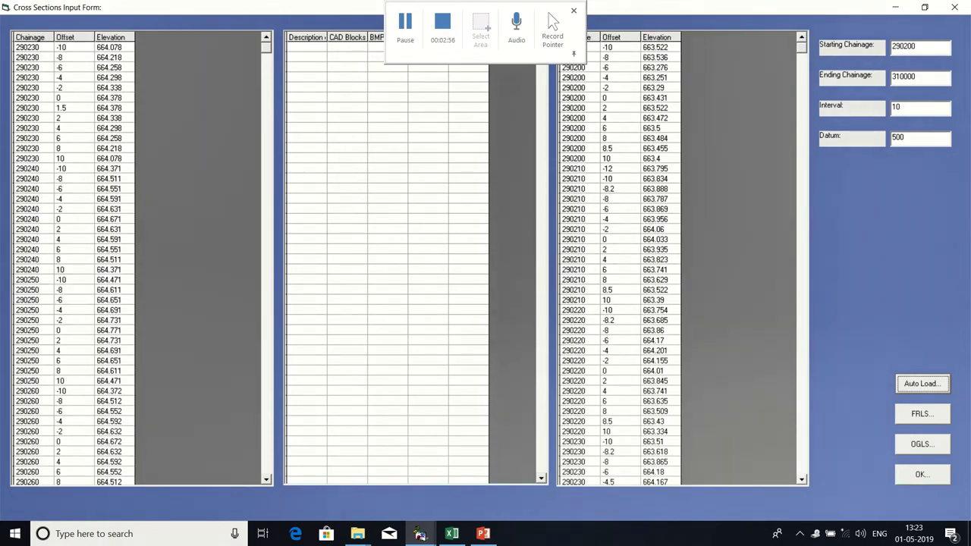
pyautogui.click(922, 474)
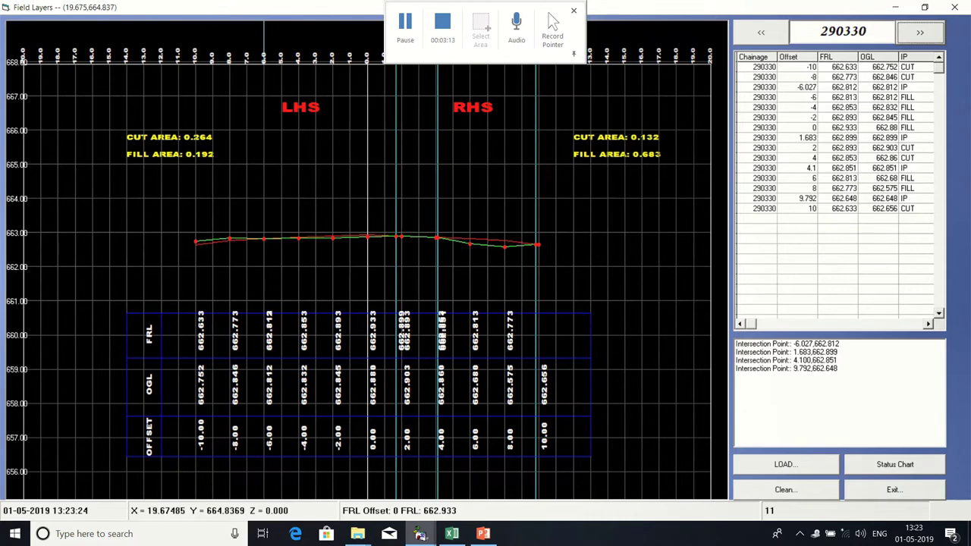
# - Step forward from chainage 290330 to examine the cut and fill areas of the following field layer sections
pyautogui.click(920, 32)
pyautogui.click(920, 32)
pyautogui.click(920, 32)
pyautogui.click(919, 33)
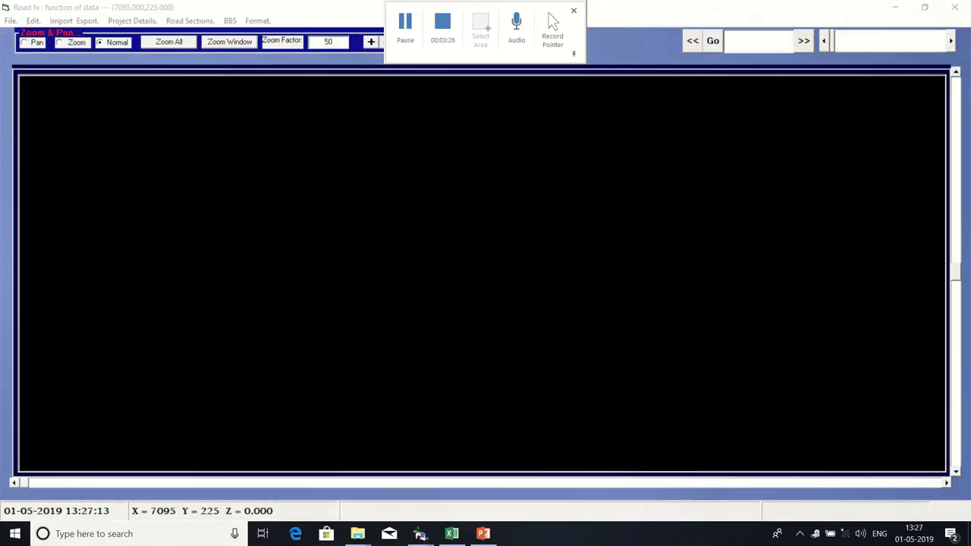
# - Open testing.xlsx from Local Disk (D:) in the Project Details Excel(OLE) form
pyautogui.click(230, 21)
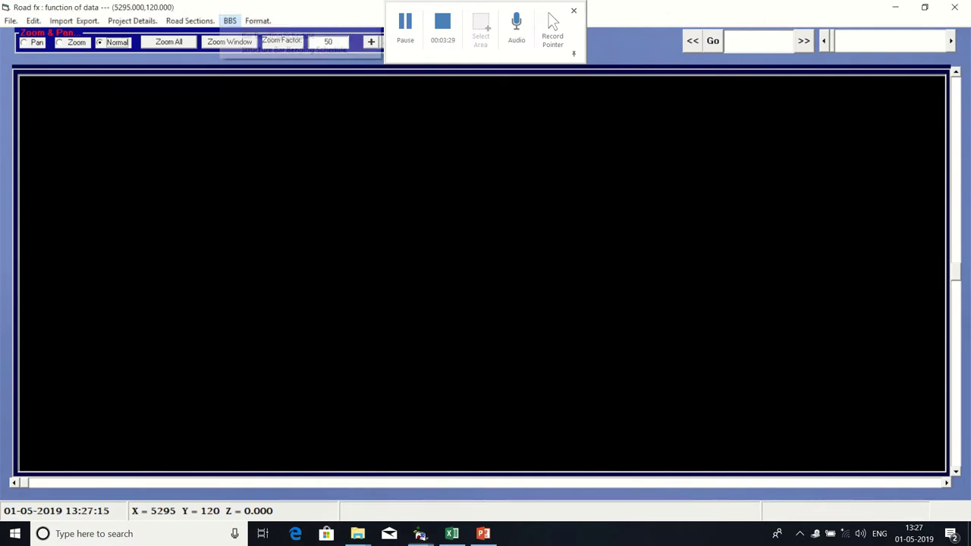
pyautogui.moveTo(74, 22)
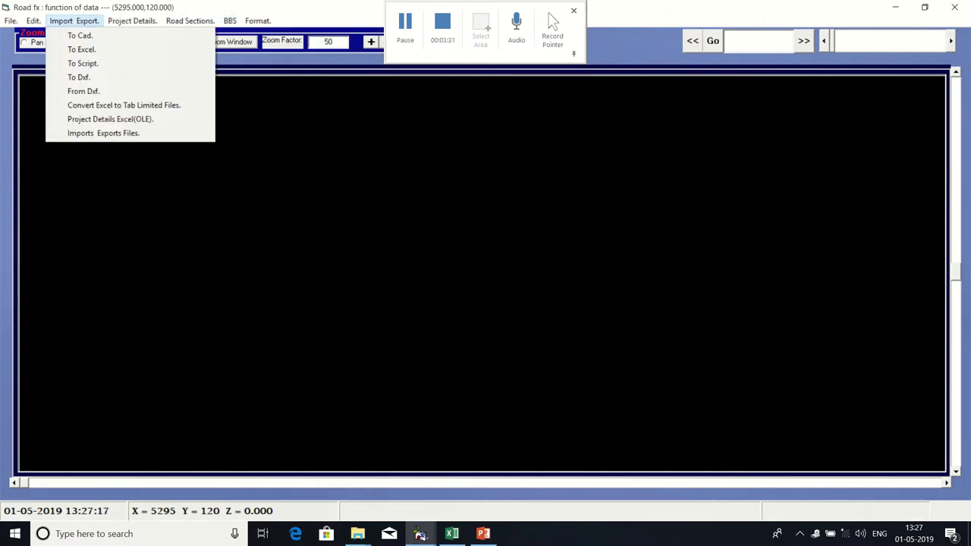
pyautogui.press('Down')
pyautogui.press('Down')
pyautogui.press('Down')
pyautogui.press('Down')
pyautogui.press('Down')
pyautogui.press('Down')
pyautogui.press('Down')
pyautogui.press('Return')
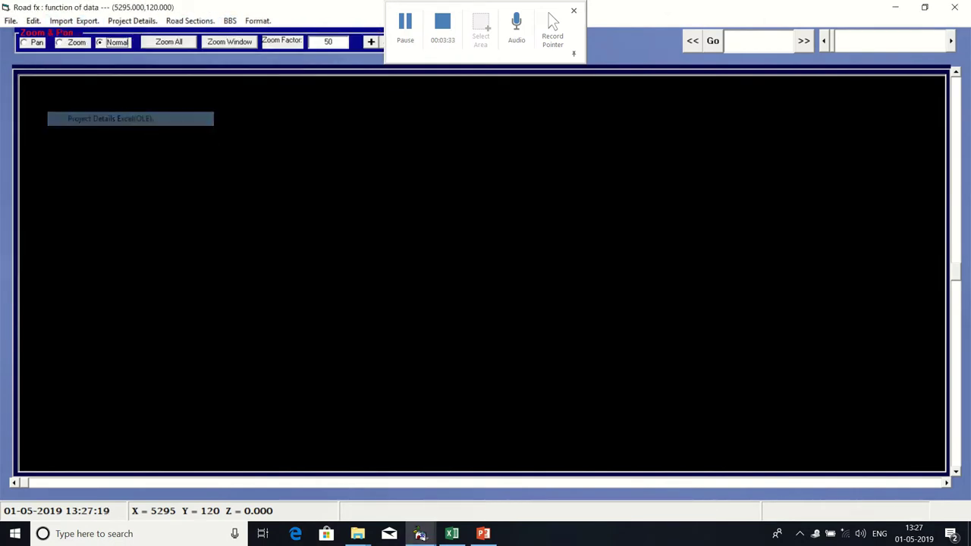
pyautogui.click(60, 90)
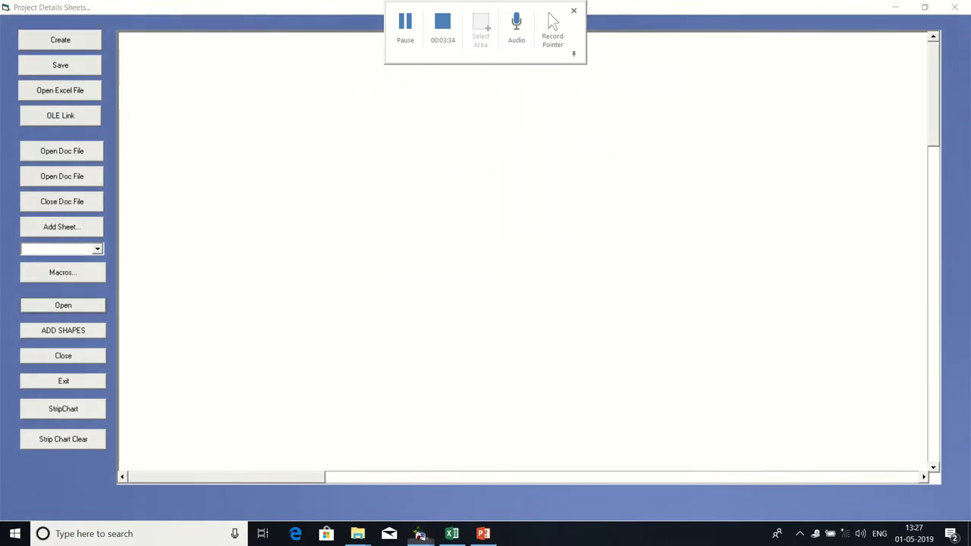
pyautogui.scroll(-10, 303, 209)
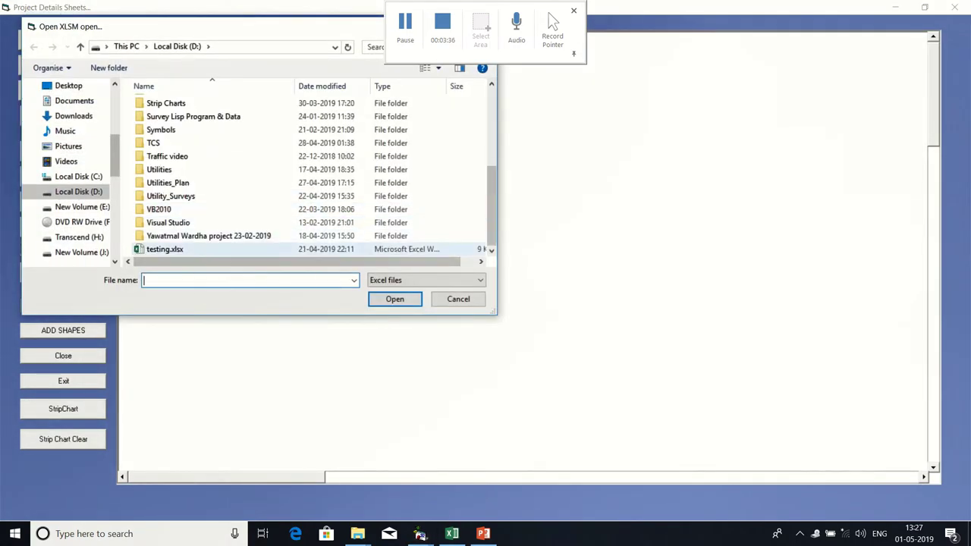
pyautogui.doubleClick(193, 248)
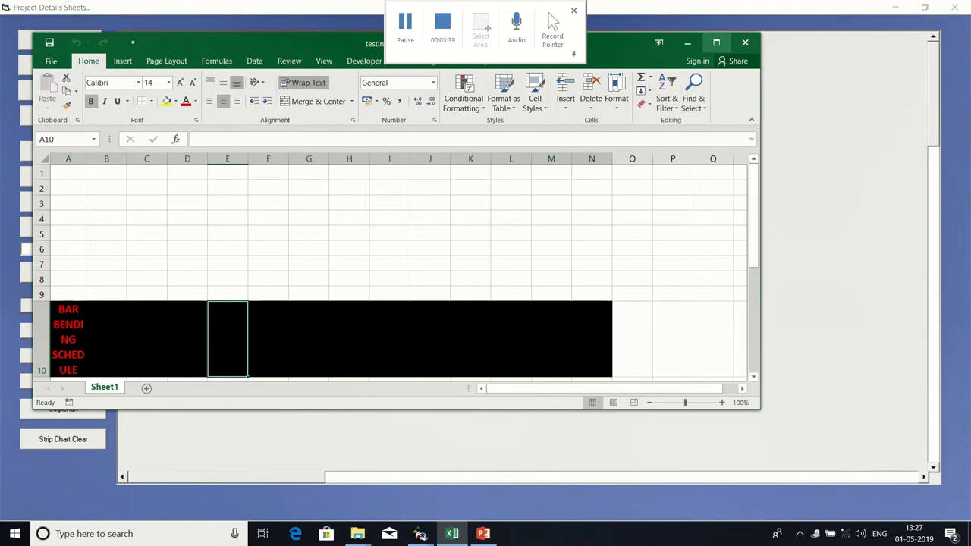
# - Delete all cells in Sheet1 of the testing workbook and minimize the workbook window
pyautogui.click(715, 43)
pyautogui.click(9, 126)
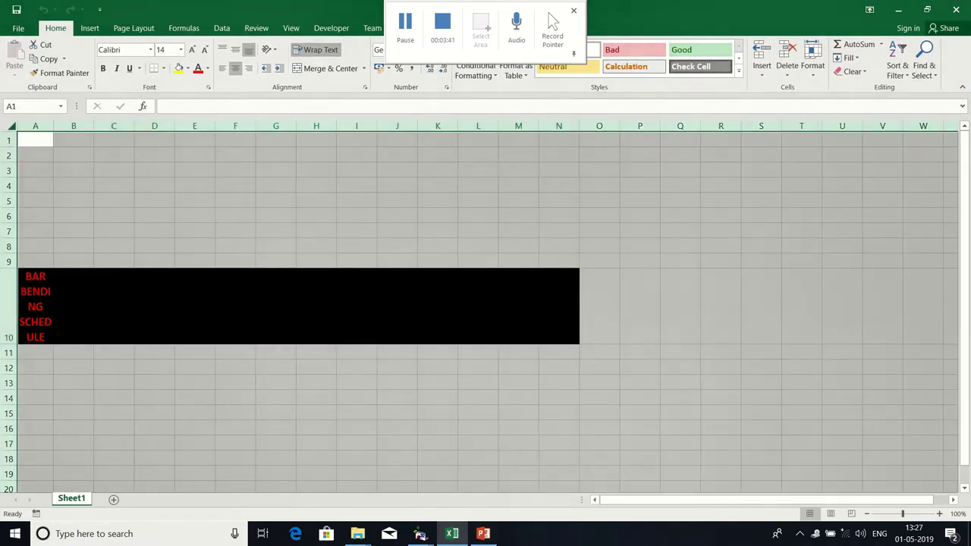
pyautogui.rightClick(9, 126)
pyautogui.click(42, 243)
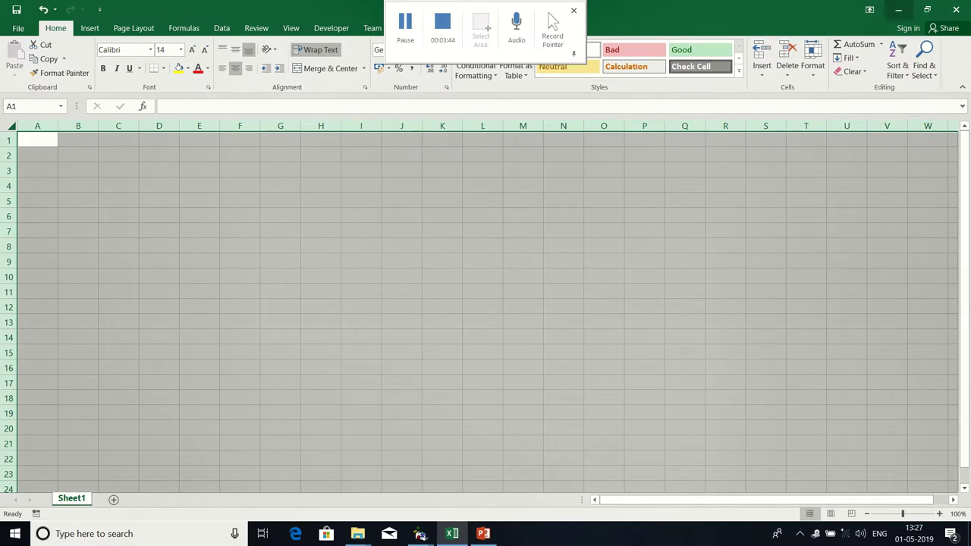
pyautogui.click(898, 9)
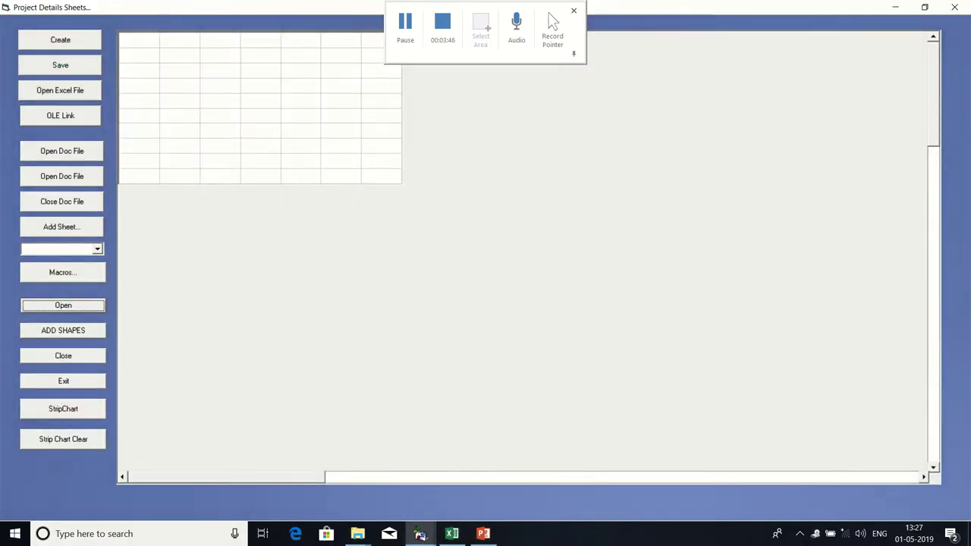
# - Select Sheet1 as the active sheet for the project details and minimize that form
pyautogui.click(97, 249)
pyautogui.click(61, 260)
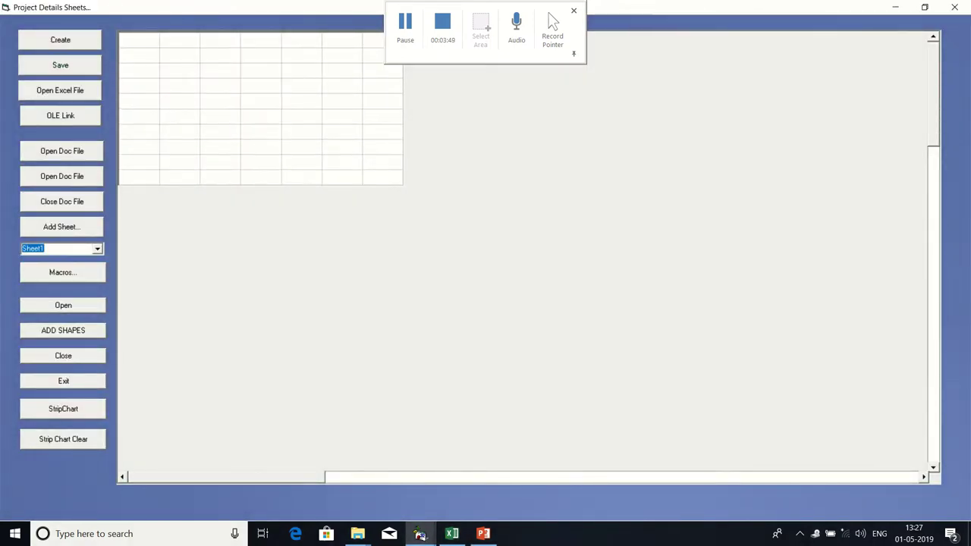
pyautogui.click(895, 7)
# - Open the Bar Bending Schedule form, step through the first bar shapes and set the type of bar to Straight
pyautogui.click(229, 21)
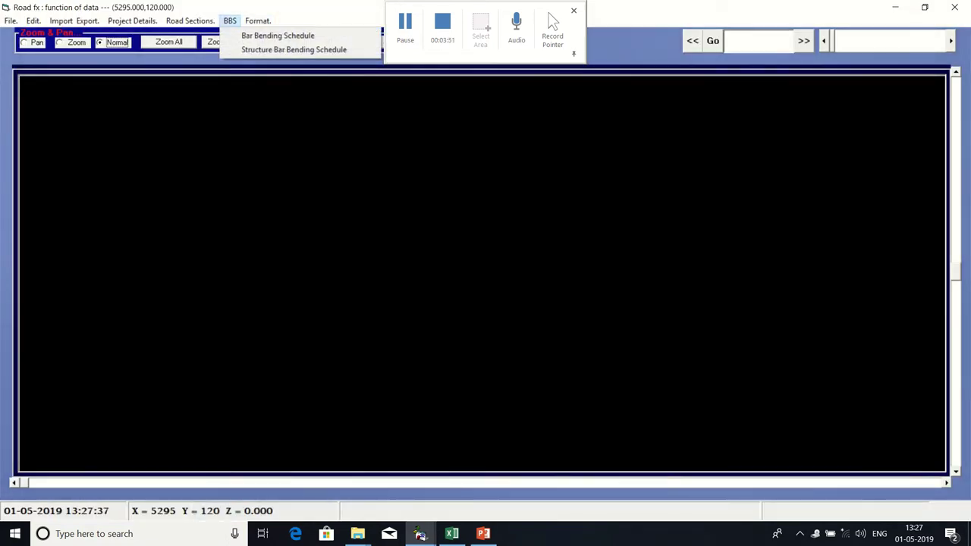
pyautogui.click(277, 34)
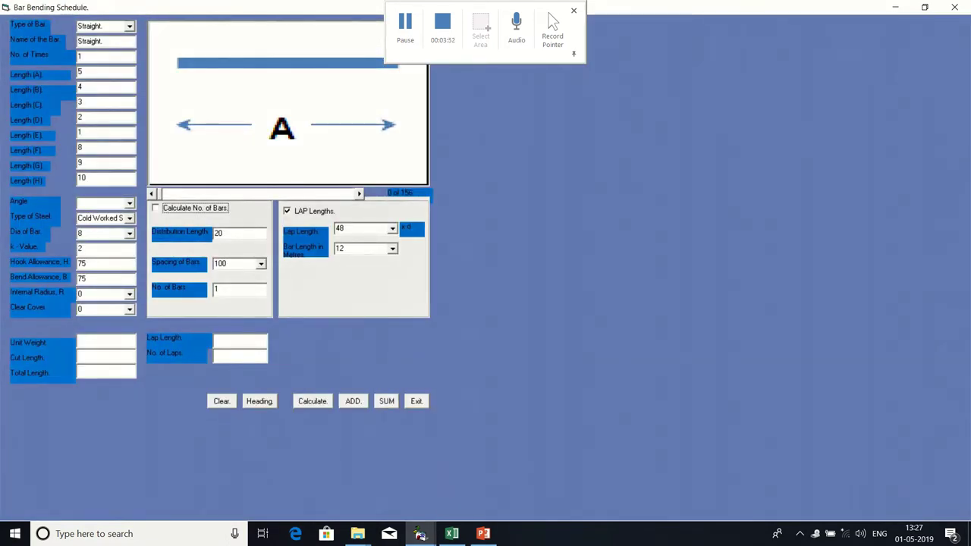
pyautogui.click(360, 194)
pyautogui.click(359, 194)
pyautogui.click(360, 194)
pyautogui.click(130, 27)
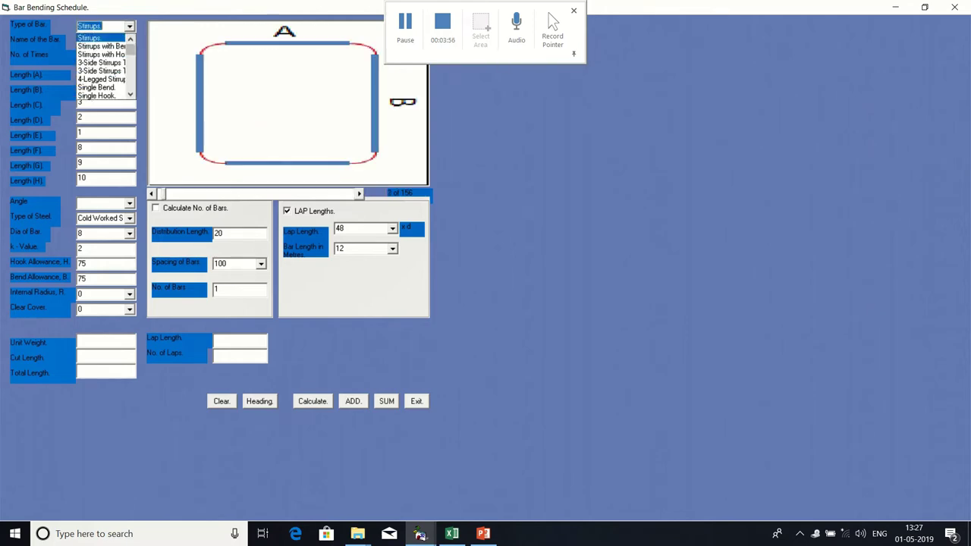
pyautogui.press('Up')
pyautogui.press('Return')
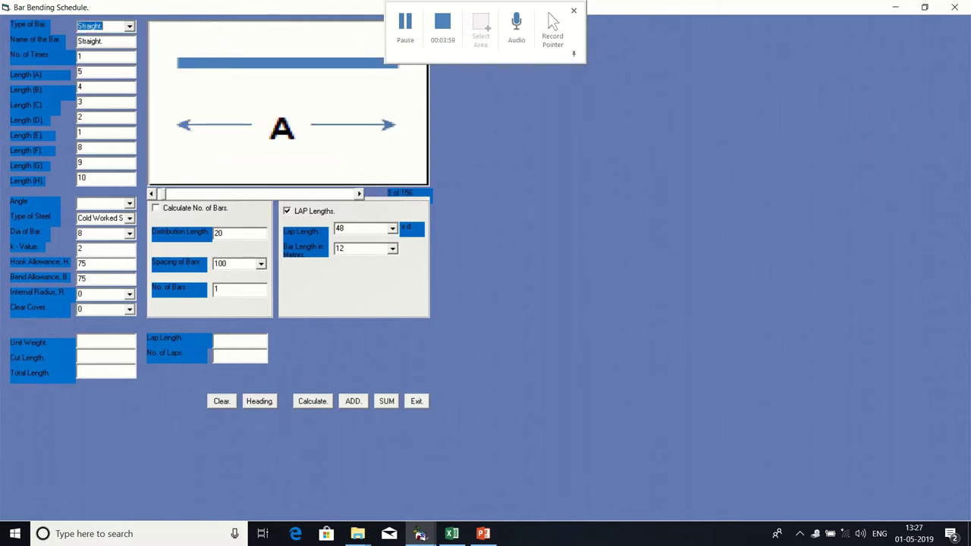
# - Browse the bar types from Straight through to the crash barrier types, examining each shape diagram and its lettered dimensions
pyautogui.press('Down')
pyautogui.press('Down')
pyautogui.press('Down')
pyautogui.press('Down')
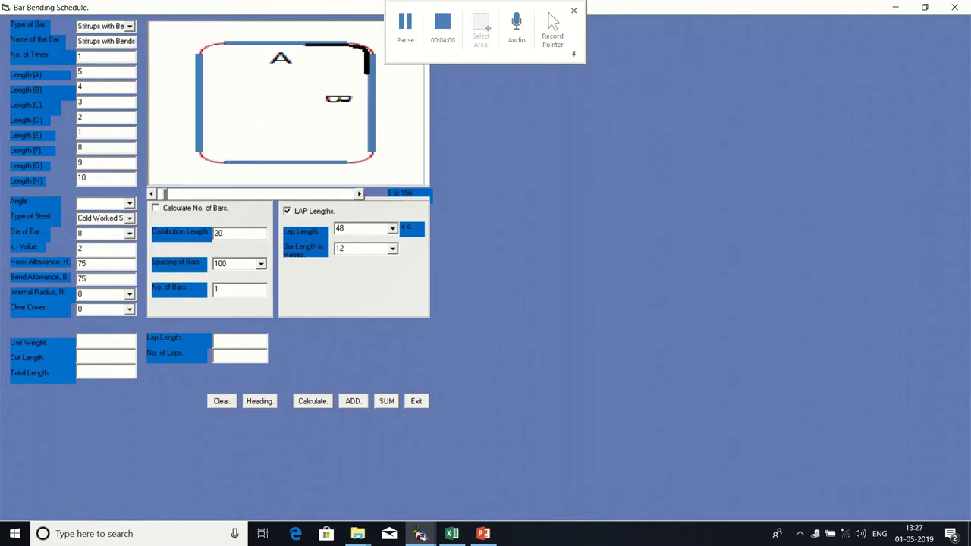
pyautogui.press('Down')
pyautogui.press('Down')
pyautogui.press('Down')
pyautogui.press('Down')
pyautogui.press('Down')
pyautogui.press('Down')
pyautogui.press('Down')
pyautogui.press('Down')
pyautogui.press('Down')
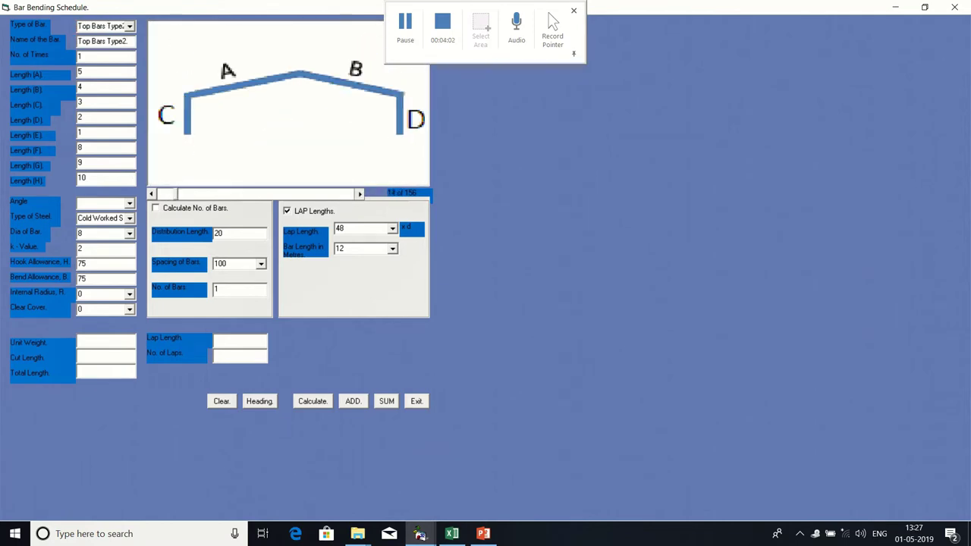
pyautogui.press('Down')
pyautogui.press('Down')
pyautogui.press('Down')
pyautogui.press('Down')
pyautogui.press('Down')
pyautogui.press('Down')
pyautogui.press('Down')
pyautogui.press('Down')
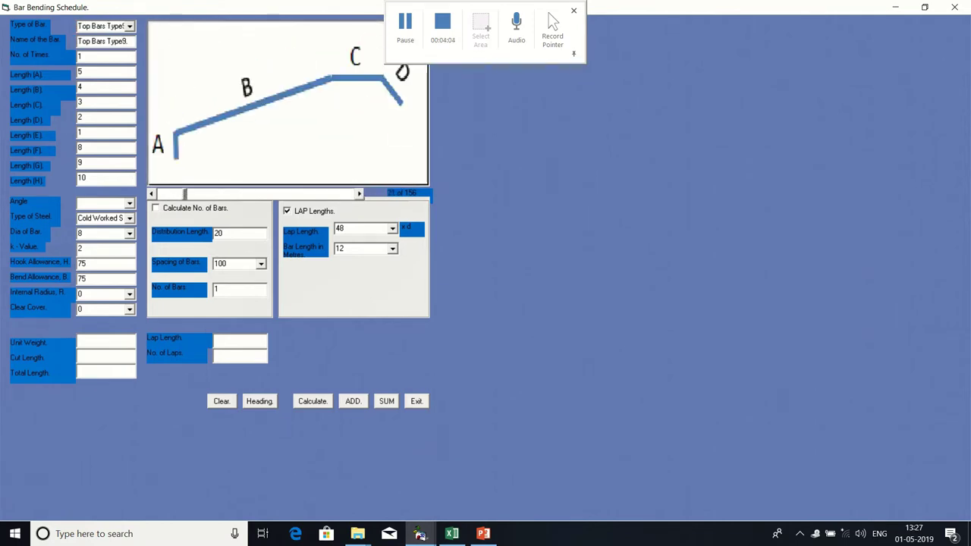
pyautogui.press('Down')
pyautogui.press('Down')
pyautogui.press('Down')
pyautogui.press('Down')
pyautogui.press('Down')
pyautogui.press('Down')
pyautogui.press('Down')
pyautogui.press('Down')
pyautogui.press('Down')
pyautogui.press('Down')
pyautogui.press('Down')
pyautogui.press('Down')
pyautogui.press('Down')
pyautogui.press('Down')
pyautogui.press('Down')
pyautogui.press('Down')
pyautogui.press('Down')
pyautogui.press('Down')
pyautogui.press('Down')
pyautogui.press('Down')
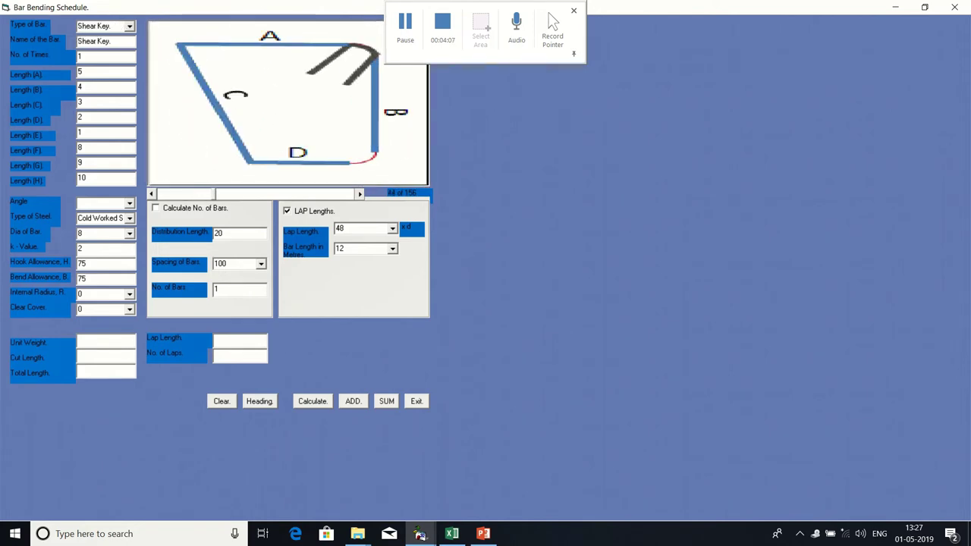
pyautogui.press('Down')
pyautogui.press('Down')
pyautogui.press('Down')
pyautogui.press('Down')
pyautogui.press('Down')
pyautogui.press('Down')
pyautogui.press('Down')
pyautogui.press('Down')
pyautogui.press('Down')
pyautogui.press('Down')
pyautogui.press('Down')
pyautogui.press('Down')
pyautogui.press('Down')
pyautogui.press('Down')
pyautogui.press('Down')
pyautogui.press('Down')
pyautogui.press('Down')
pyautogui.press('Down')
pyautogui.press('Down')
pyautogui.press('Down')
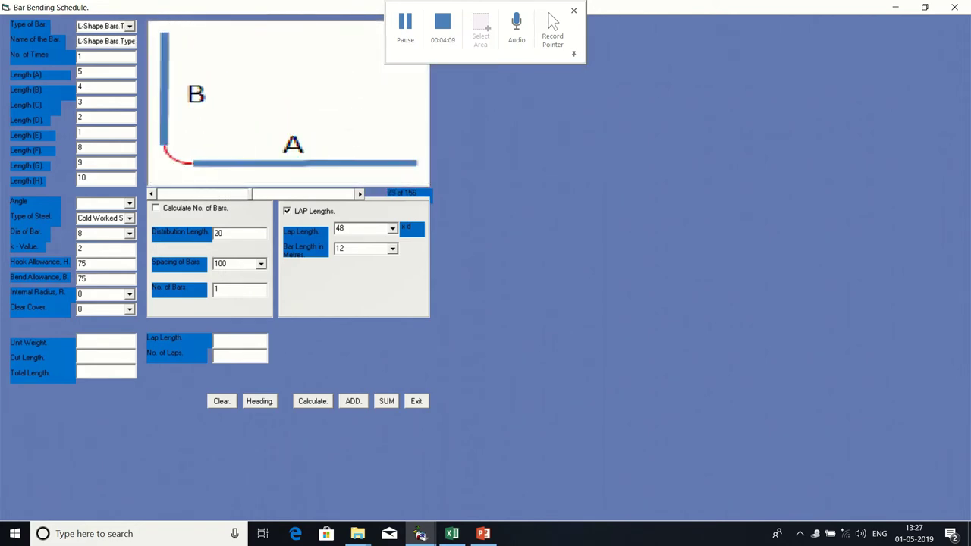
pyautogui.press('Down')
pyautogui.press('Down')
pyautogui.press('Down')
pyautogui.press('Down')
pyautogui.press('Down')
pyautogui.press('Down')
pyautogui.press('Down')
pyautogui.press('Down')
pyautogui.press('Down')
pyautogui.press('Down')
pyautogui.press('Down')
pyautogui.press('Down')
pyautogui.press('Down')
pyautogui.press('Down')
pyautogui.press('Down')
pyautogui.press('Down')
pyautogui.press('Down')
pyautogui.press('Down')
pyautogui.press('Down')
pyautogui.press('Down')
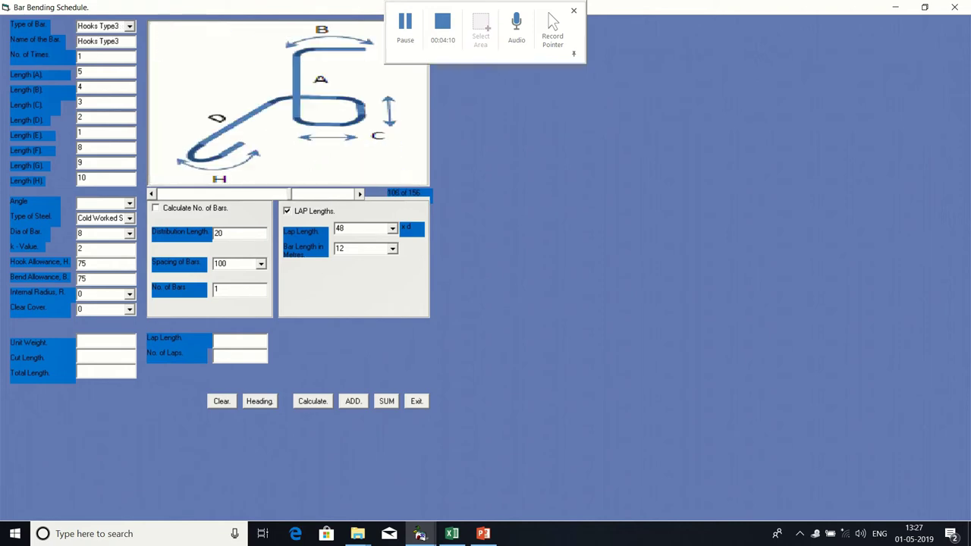
pyautogui.press('Down')
pyautogui.press('Down')
pyautogui.press('Down')
pyautogui.press('Down')
pyautogui.press('Down')
pyautogui.press('Down')
pyautogui.press('Down')
pyautogui.press('Down')
pyautogui.press('Down')
pyautogui.press('Down')
pyautogui.press('Down')
pyautogui.press('Down')
pyautogui.press('Down')
pyautogui.press('Down')
pyautogui.press('Down')
pyautogui.press('Down')
pyautogui.press('Down')
pyautogui.press('Down')
pyautogui.press('Down')
pyautogui.press('Down')
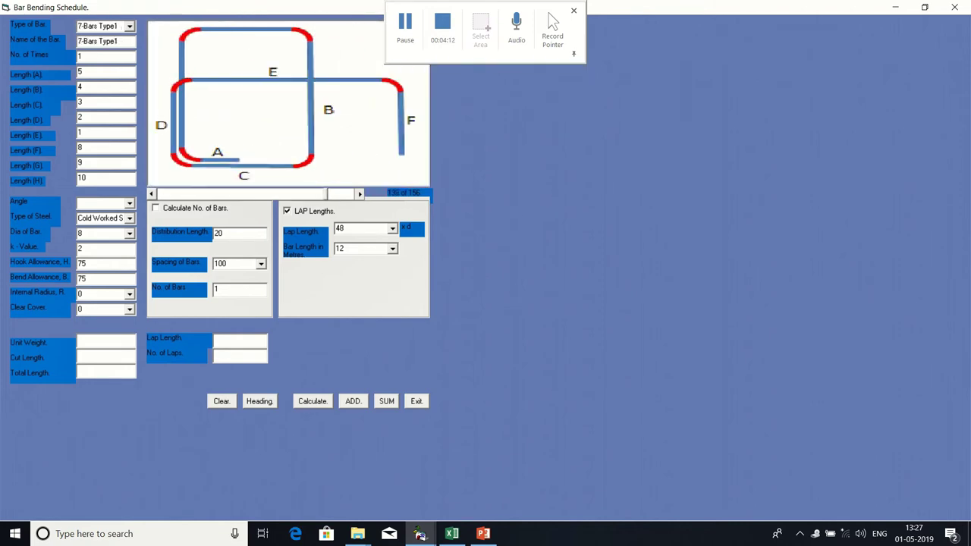
pyautogui.press('Down')
pyautogui.press('Down')
pyautogui.press('Down')
pyautogui.press('Down')
pyautogui.press('Down')
pyautogui.press('Down')
pyautogui.press('Down')
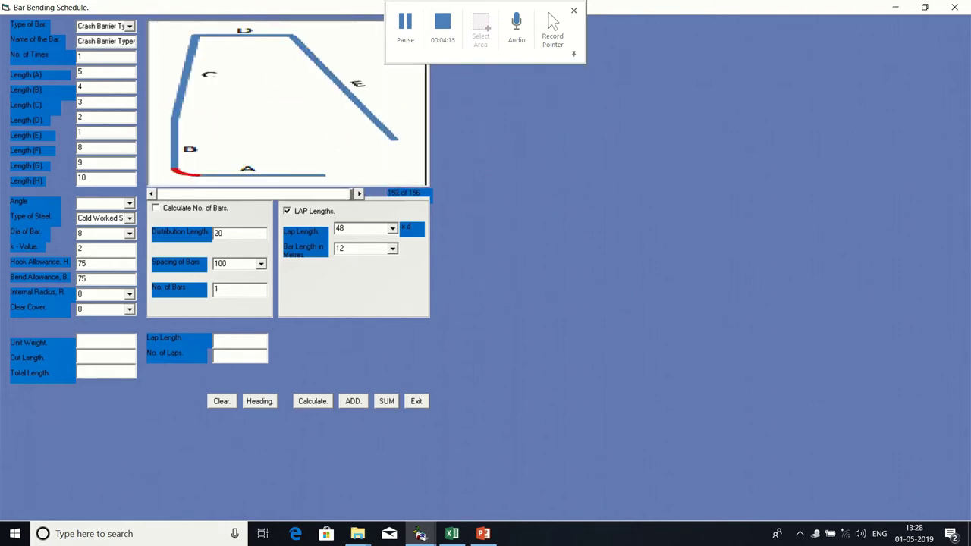
pyautogui.press('Down')
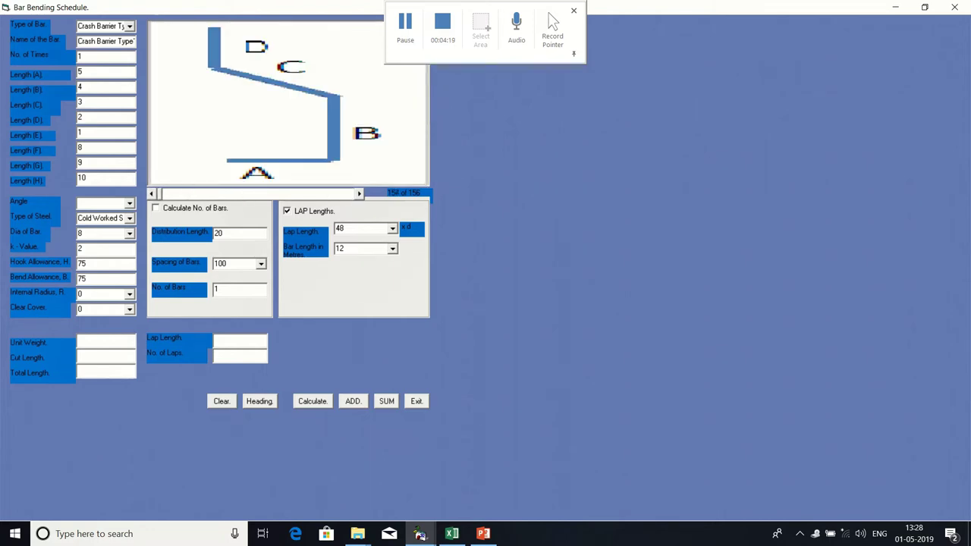
# - Return to the Straight bar type, insert the BBS heading and add the straight bar with length A of 5 to the schedule
pyautogui.press('Home')
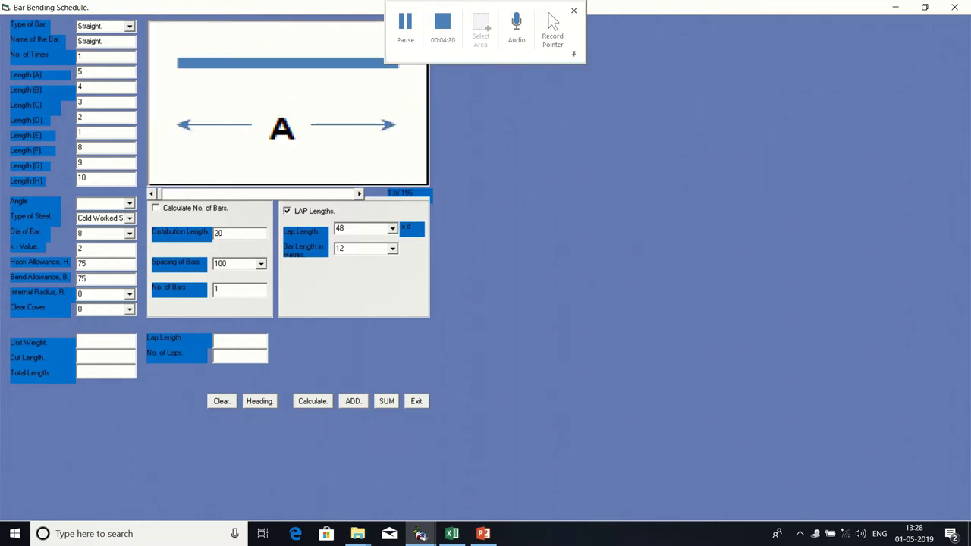
pyautogui.click(259, 402)
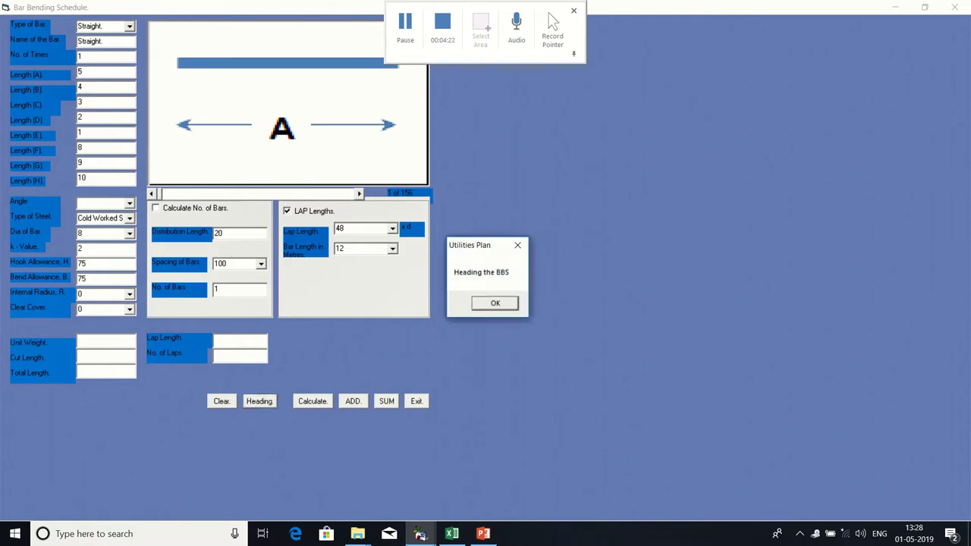
pyautogui.press('Return')
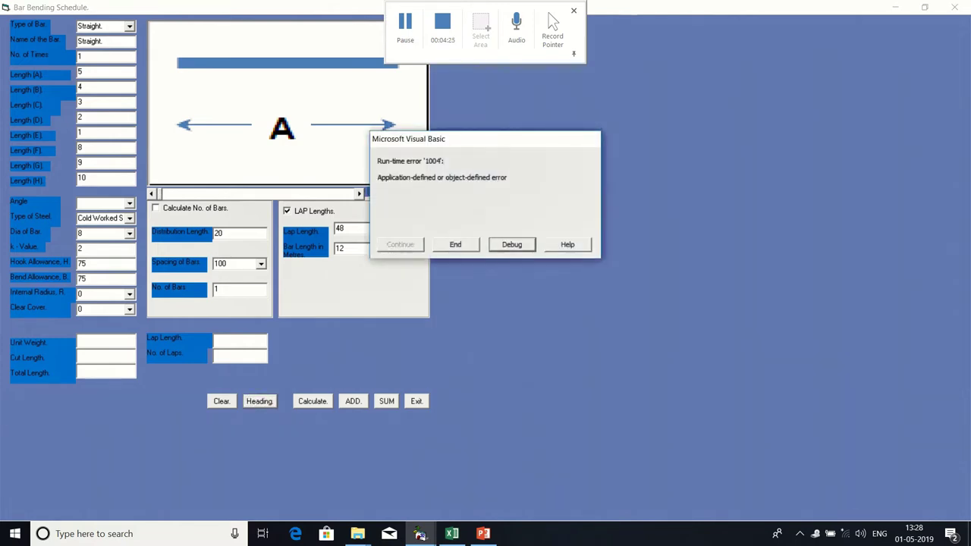
pyautogui.press('Return')
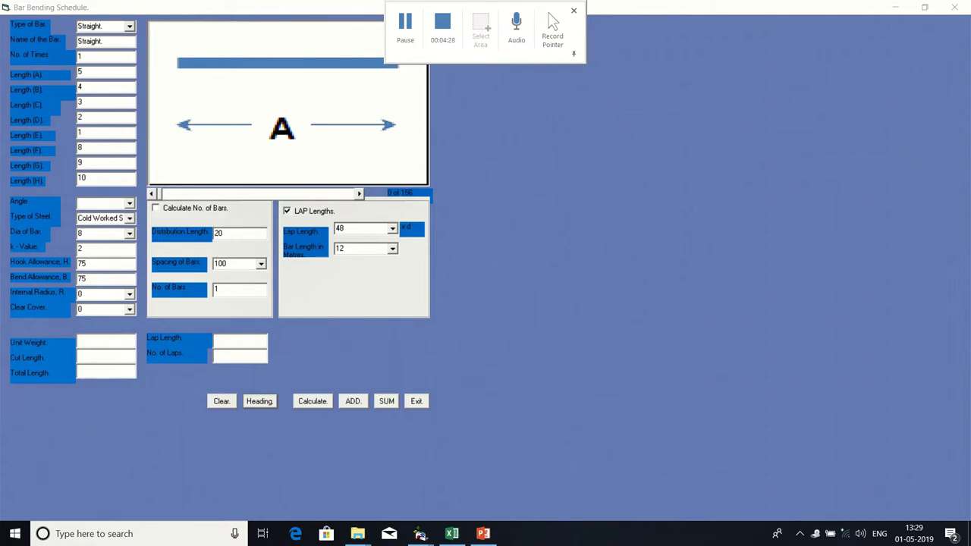
pyautogui.click(353, 401)
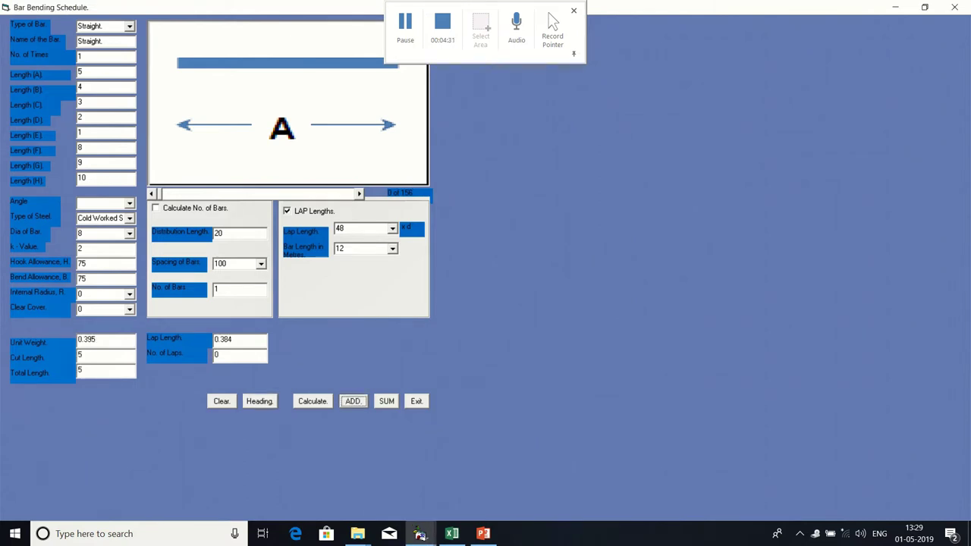
# - Change the type of bar to Stirrups and add it to the schedule
pyautogui.click(130, 27)
pyautogui.click(93, 47)
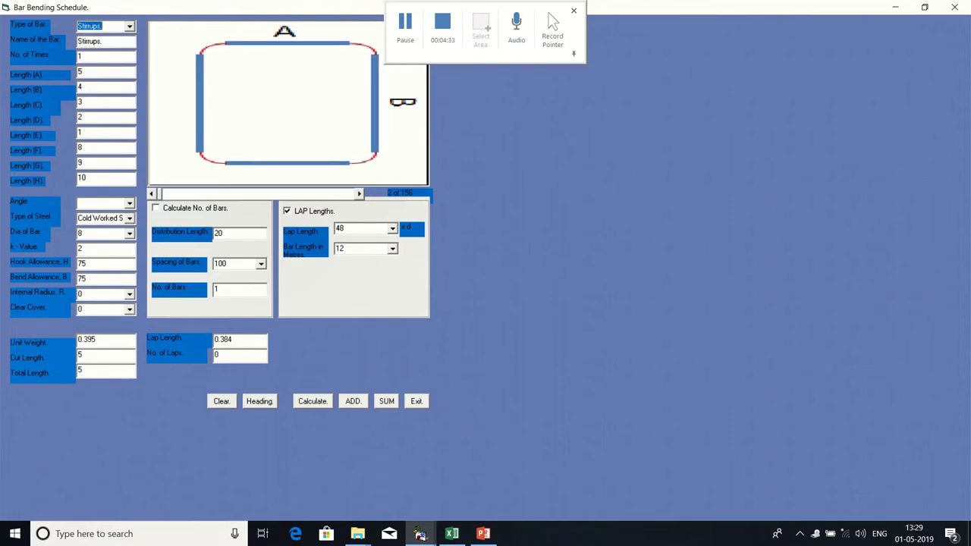
pyautogui.click(353, 401)
# - Add a Stirrups with Bends bar to the schedule with a clear cover of 20 and the number-of-bars calculation enabled
pyautogui.click(130, 26)
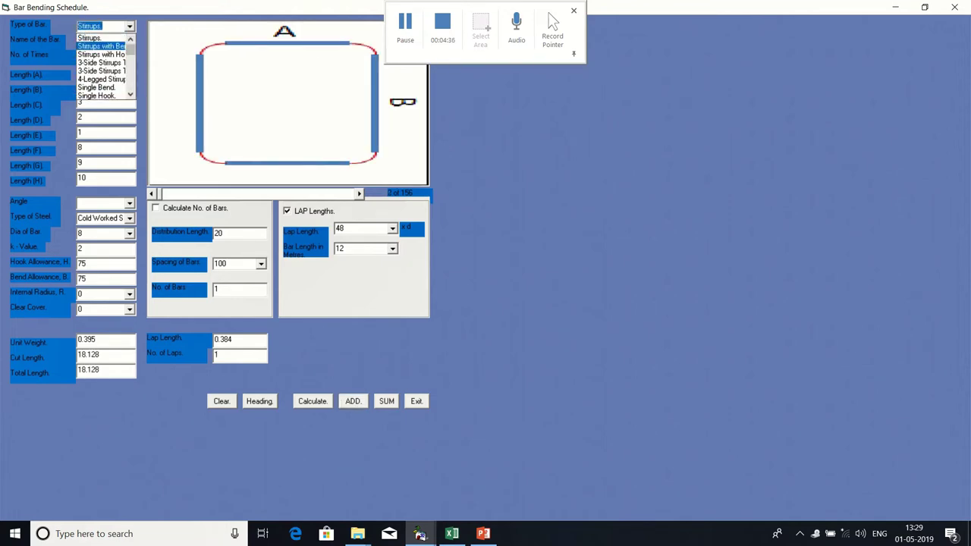
pyautogui.click(101, 46)
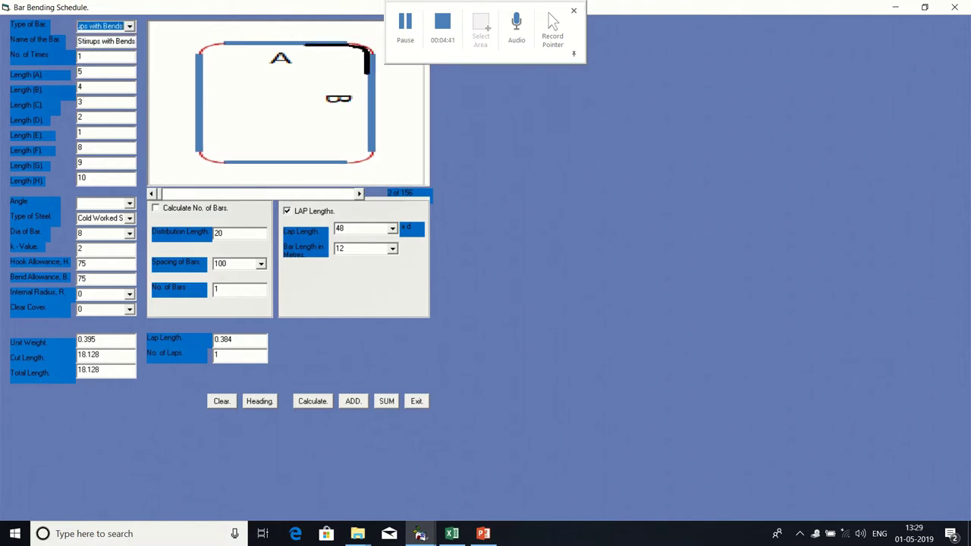
pyautogui.click(129, 310)
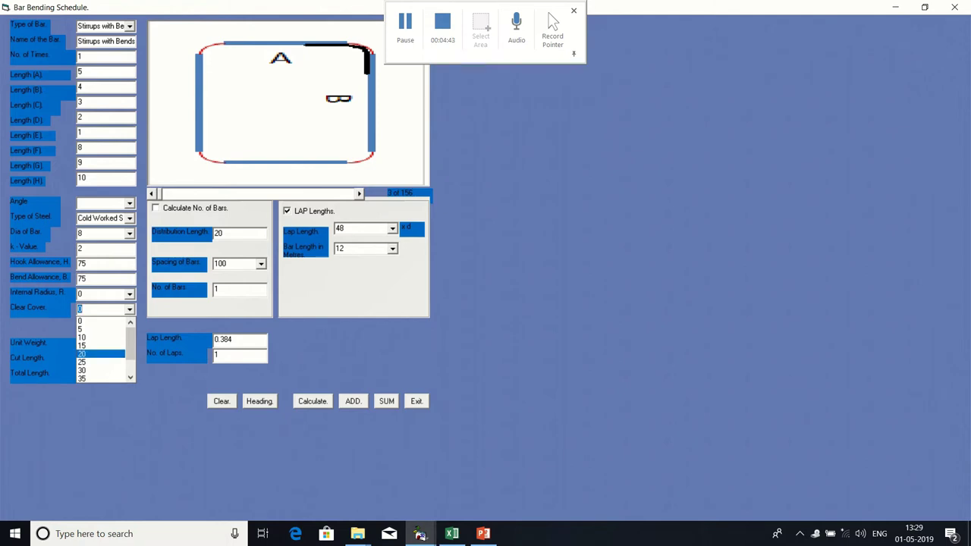
pyautogui.click(99, 353)
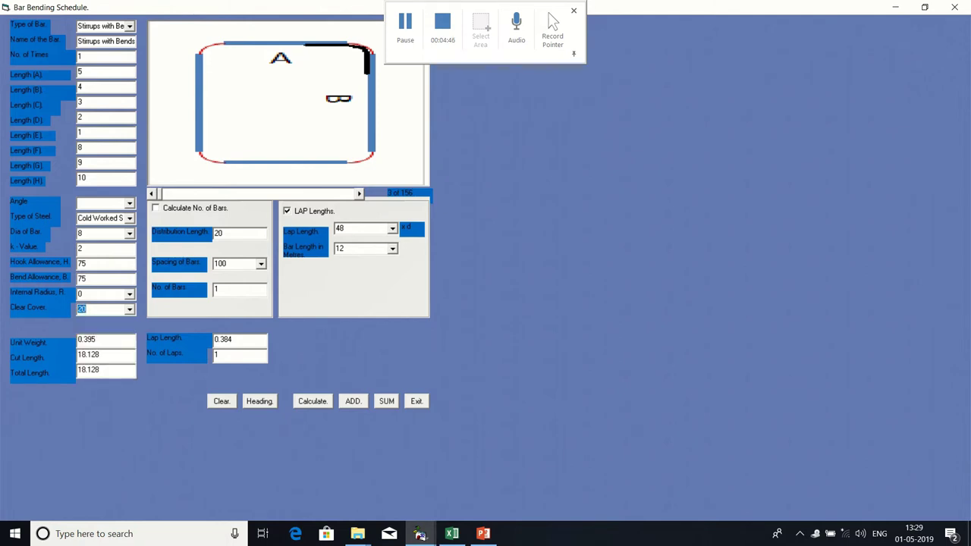
pyautogui.click(156, 207)
pyautogui.click(353, 401)
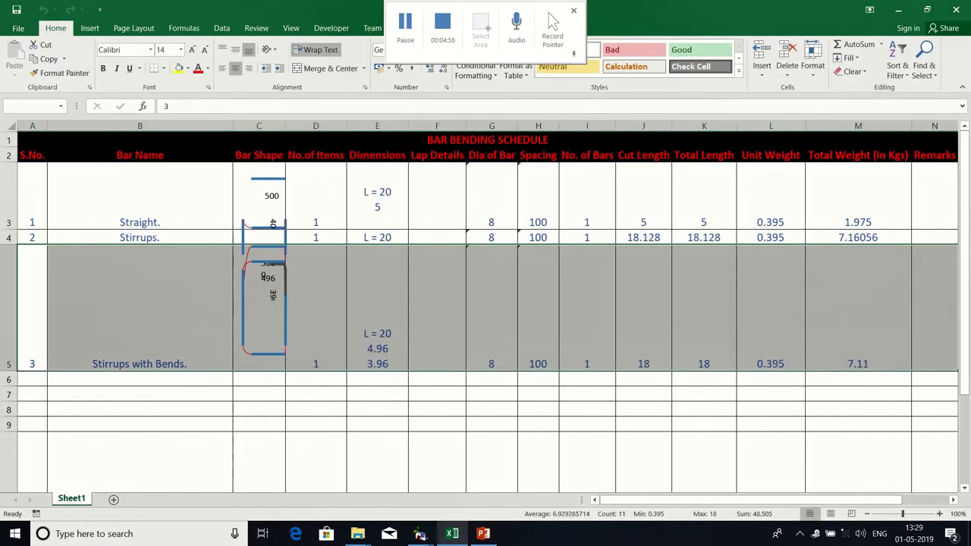
# - Widen the Bar Shape column in the testing workbook so that the shape drawings fit, and review the schedule rows
pyautogui.moveTo(285, 126); pyautogui.dragTo(341, 125)
pyautogui.scroll(-1, 485, 304)
pyautogui.scroll(1, 486, 304)
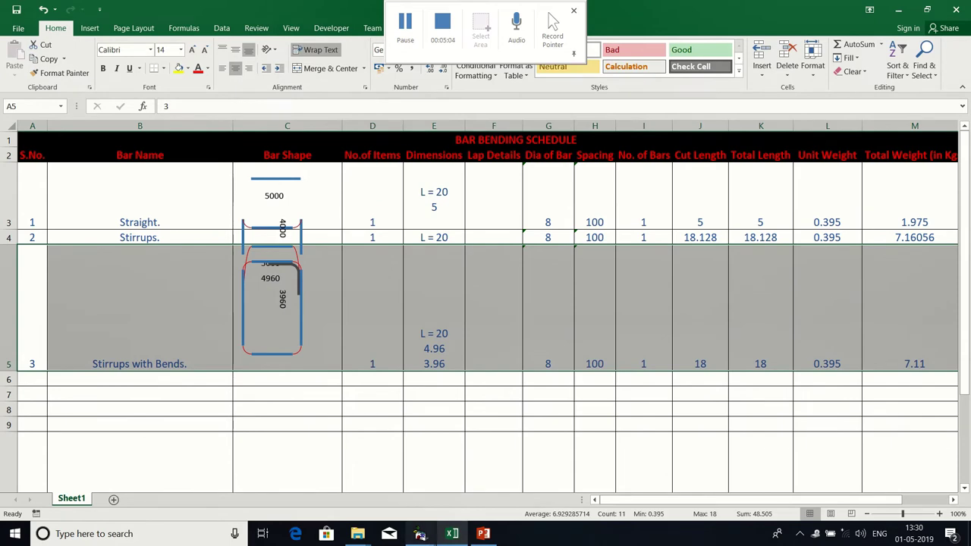
# - Switch back to the Bar Bending Schedule form, step through the stirrup types and add another Stirrups with Bends bar
pyautogui.click(419, 533)
pyautogui.click(629, 474)
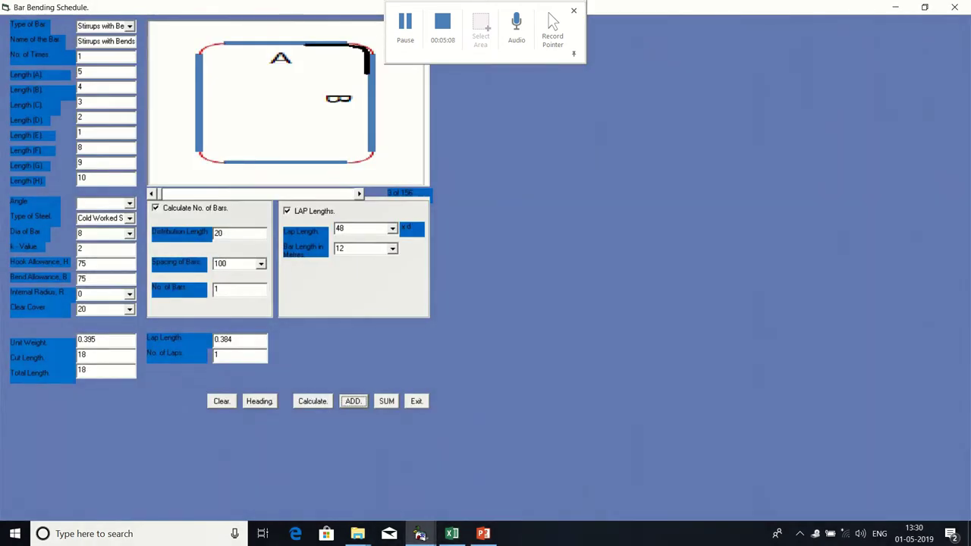
pyautogui.click(151, 194)
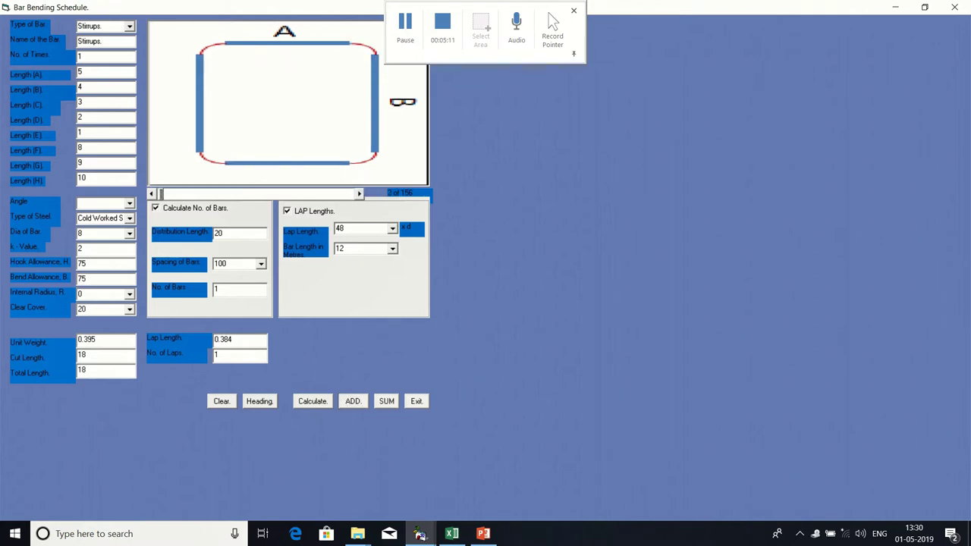
pyautogui.press('Right')
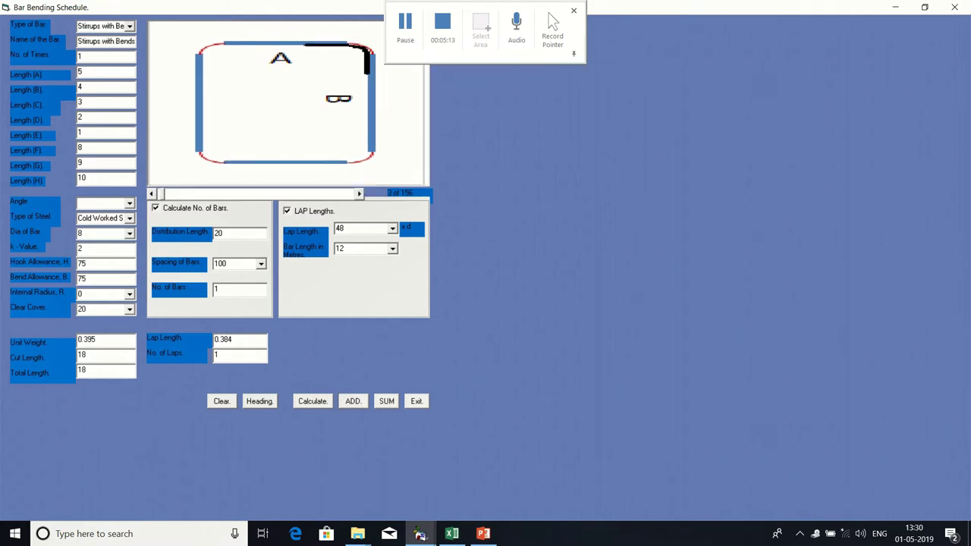
pyautogui.click(354, 401)
# - Step forward to the 4-Legged Stirrups bar type and add it to the schedule
pyautogui.click(359, 194)
pyautogui.click(359, 194)
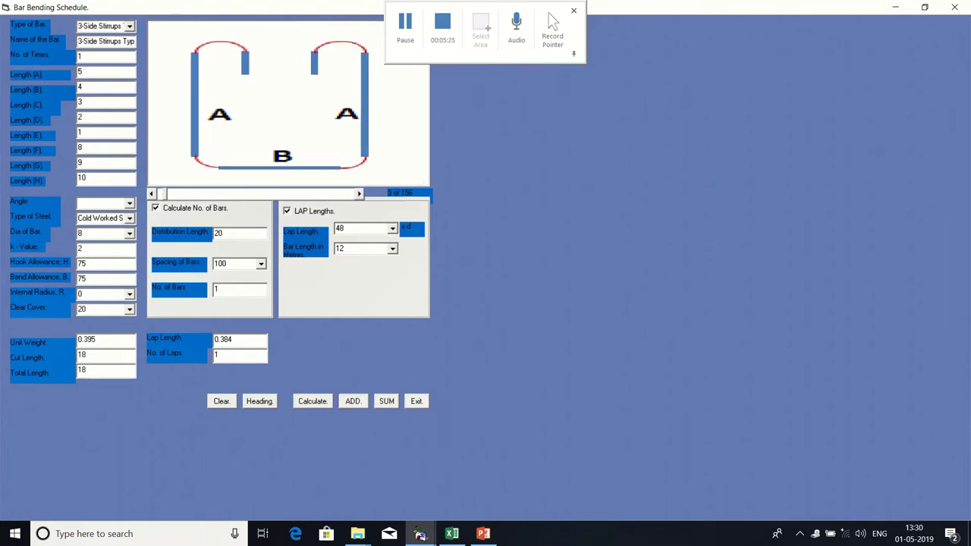
pyautogui.click(358, 193)
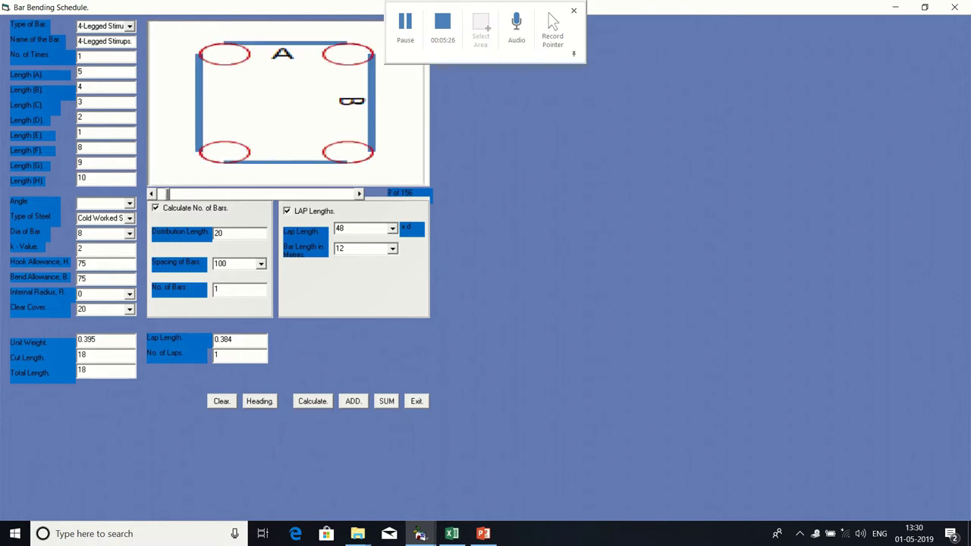
pyautogui.click(353, 401)
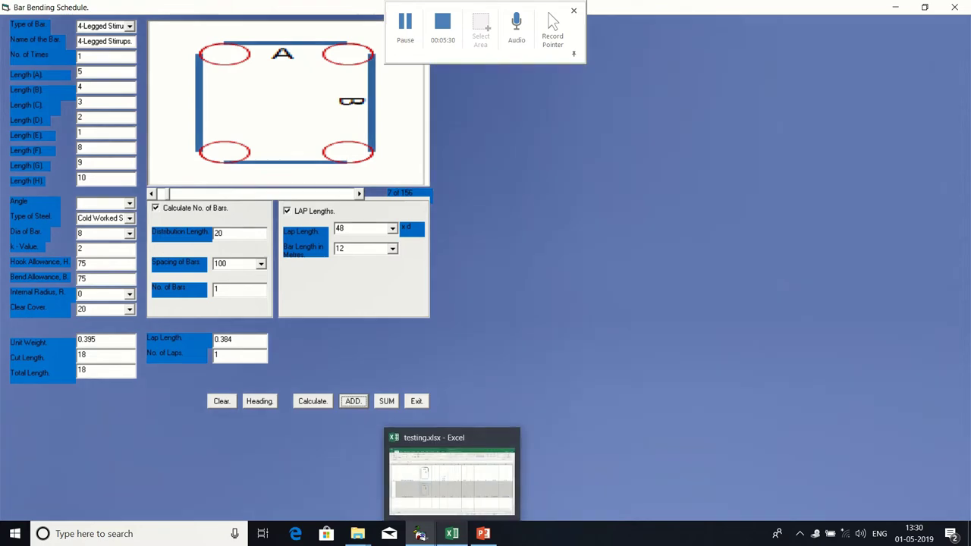
# - In the testing workbook, widen the Bar Shape column to fit the new stirrup shapes, review the rows and select cell C9
pyautogui.click(452, 533)
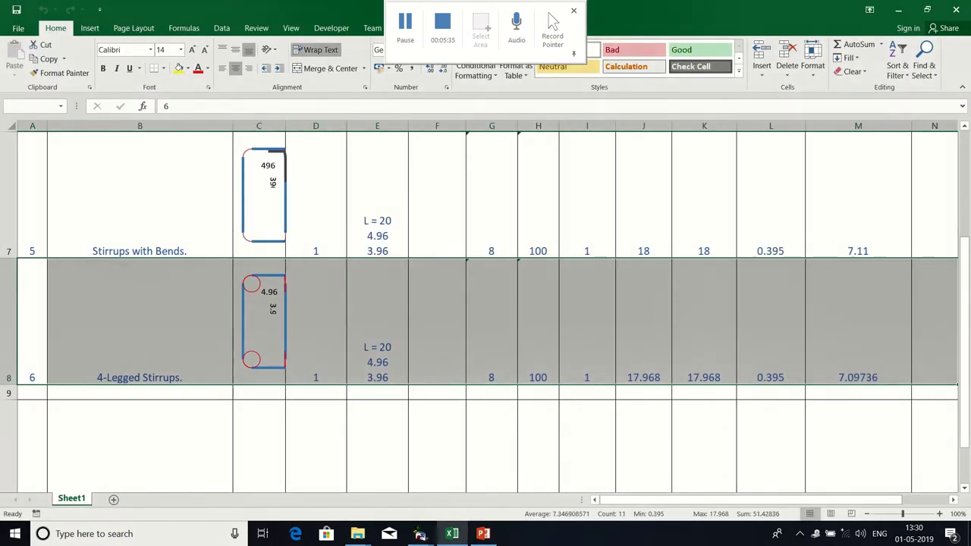
pyautogui.moveTo(285, 125); pyautogui.dragTo(308, 125)
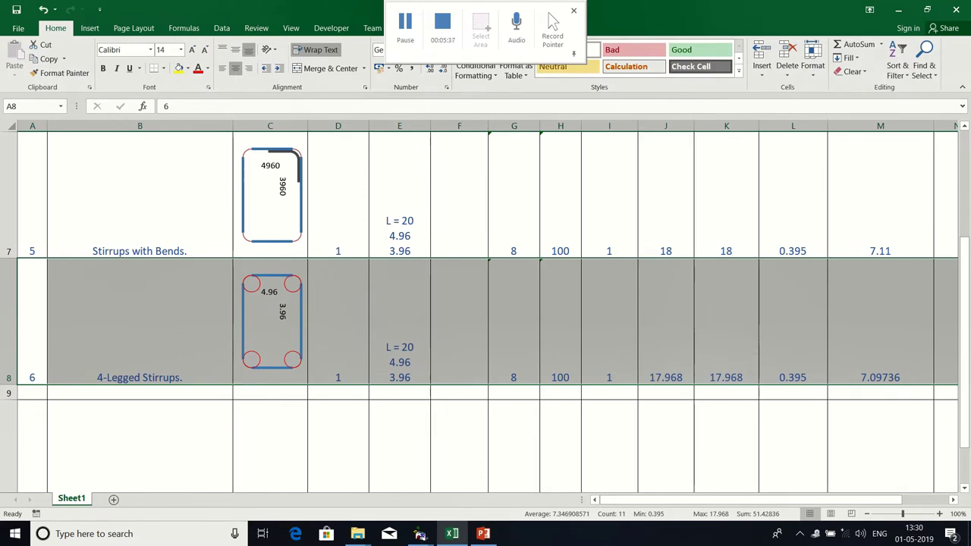
pyautogui.scroll(2, 486, 303)
pyautogui.scroll(-3, 485, 303)
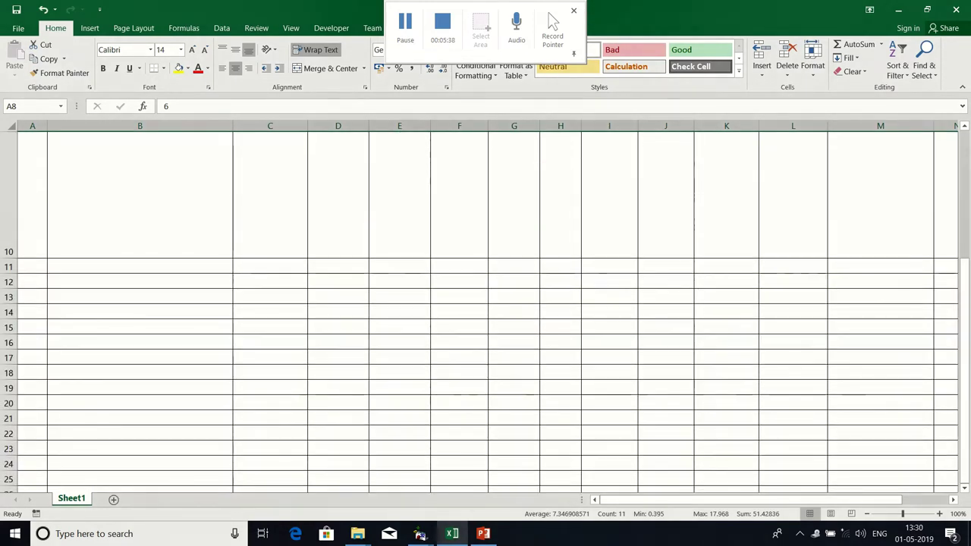
pyautogui.scroll(2, 485, 303)
pyautogui.click(269, 393)
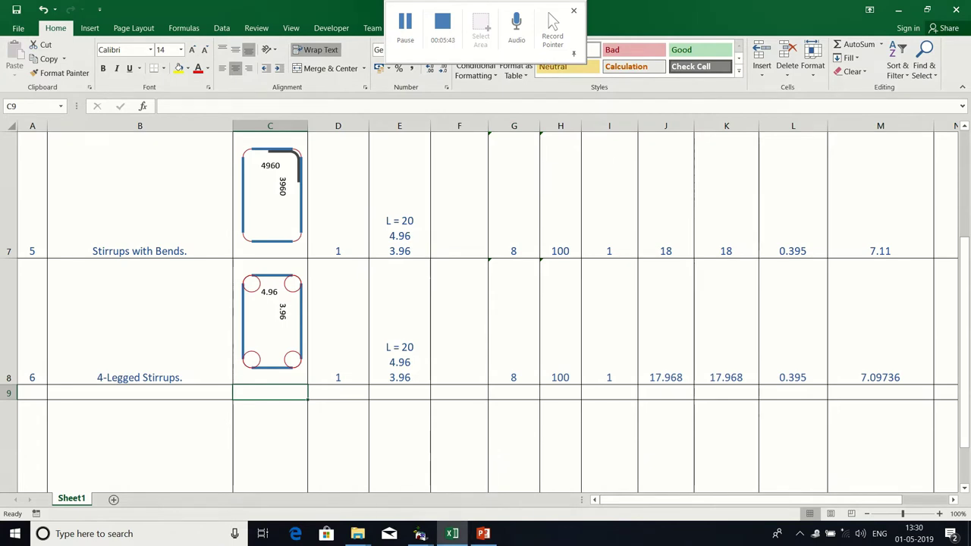
# - Switch back to the Bar Bending Schedule form and run SUM to add the totals to the linked schedule
pyautogui.moveTo(452, 534)
pyautogui.moveTo(419, 534)
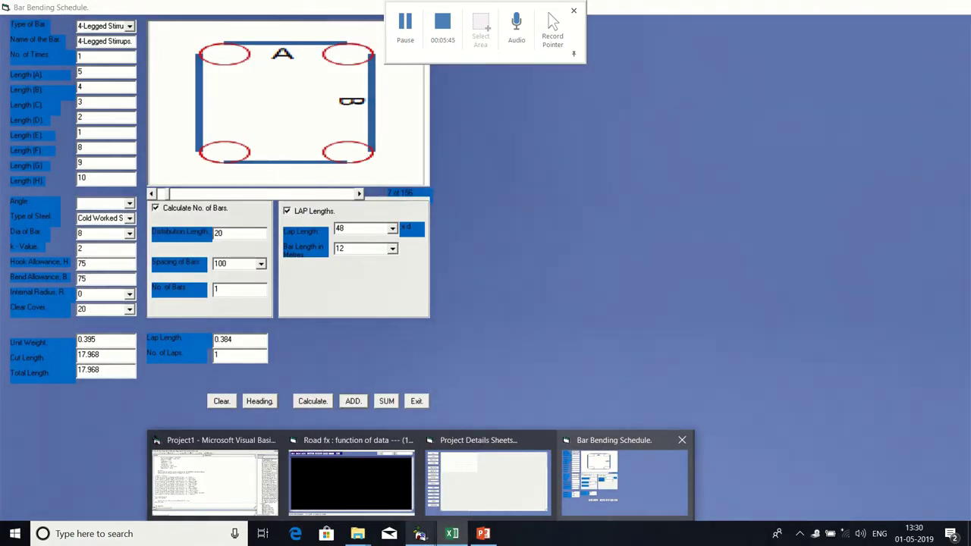
pyautogui.click(629, 474)
pyautogui.click(386, 401)
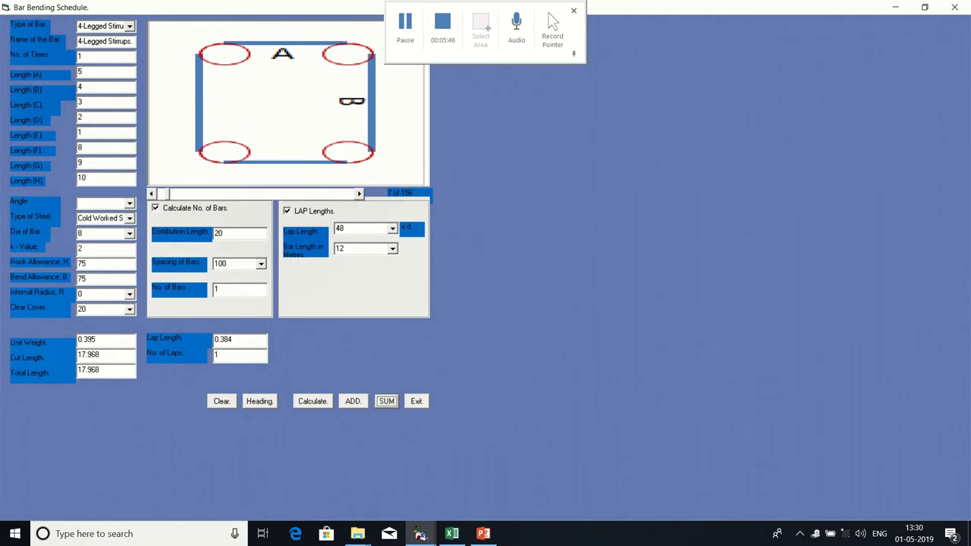
# - Switch to the testing workbook, widen the Bar Shape column and review the schedule rows with their totals
pyautogui.click(452, 534)
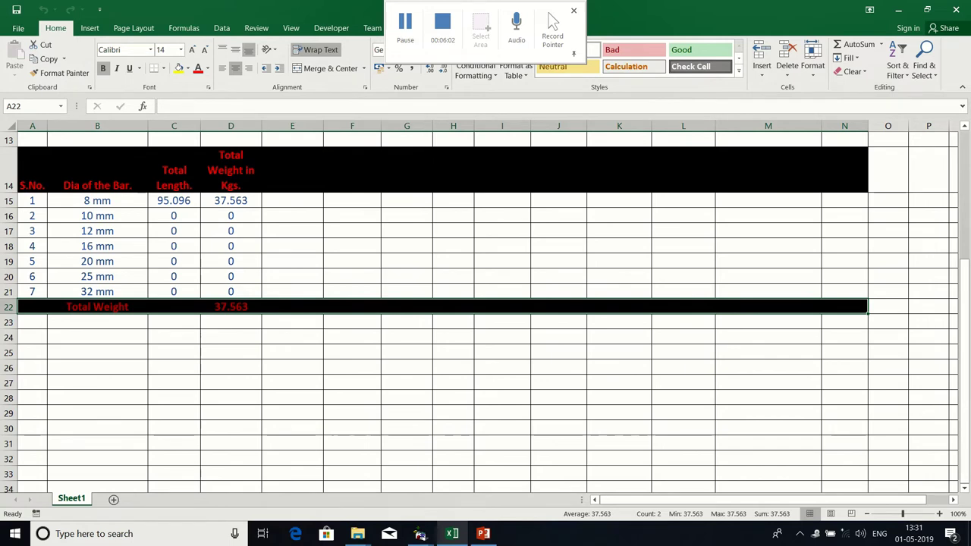
pyautogui.scroll(4, 485, 311)
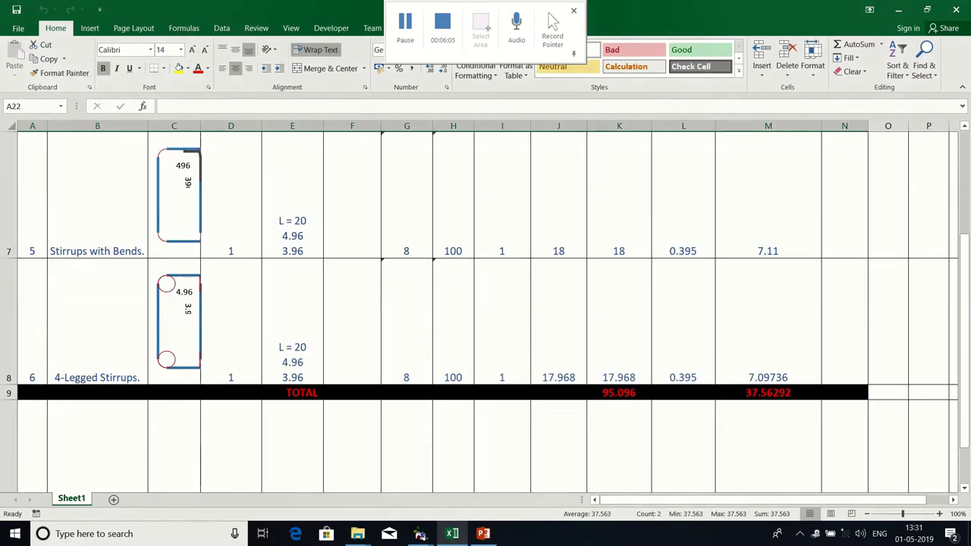
pyautogui.moveTo(200, 126); pyautogui.dragTo(231, 125)
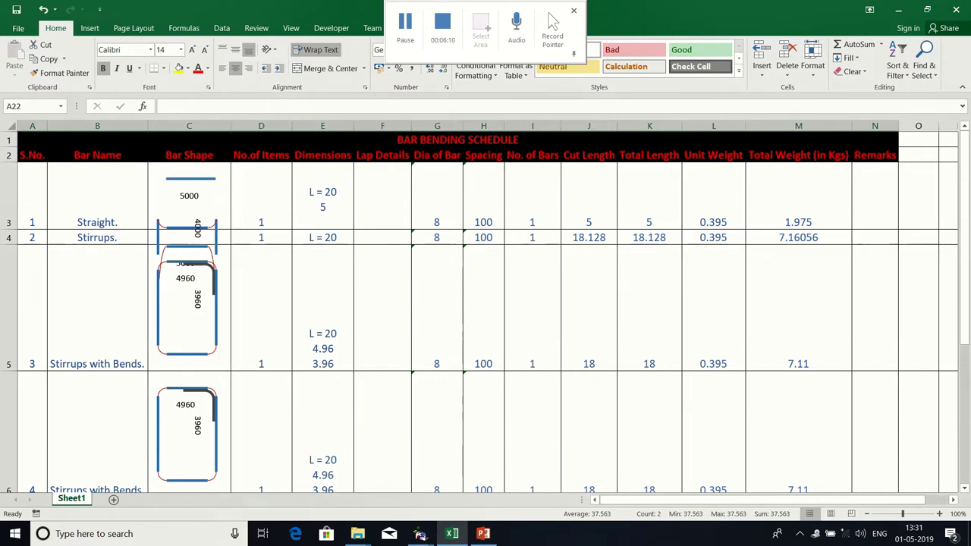
pyautogui.scroll(-5, 485, 303)
pyautogui.scroll(5, 485, 303)
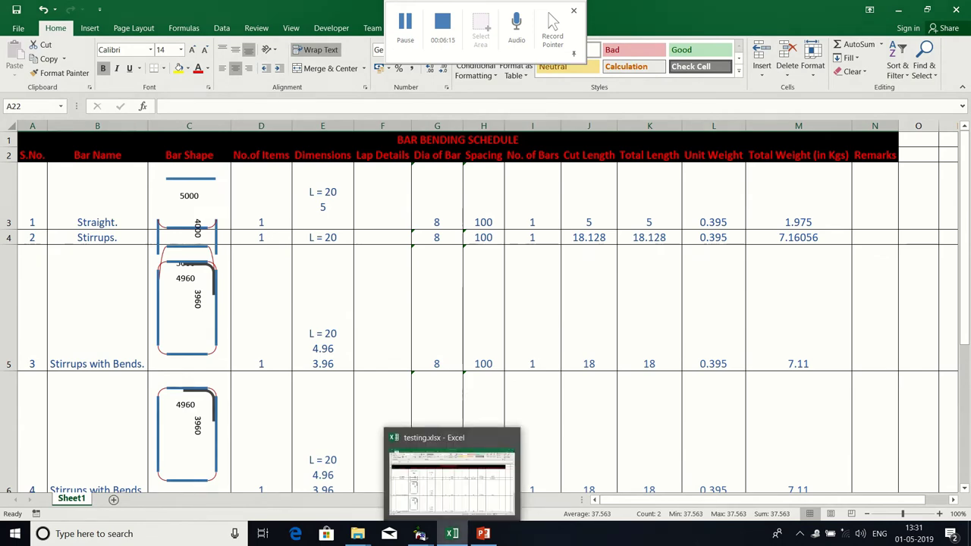
# - Return to the Bar Bending Schedule form, exit it and open the Structure Bar Bending Schedule
pyautogui.moveTo(419, 533)
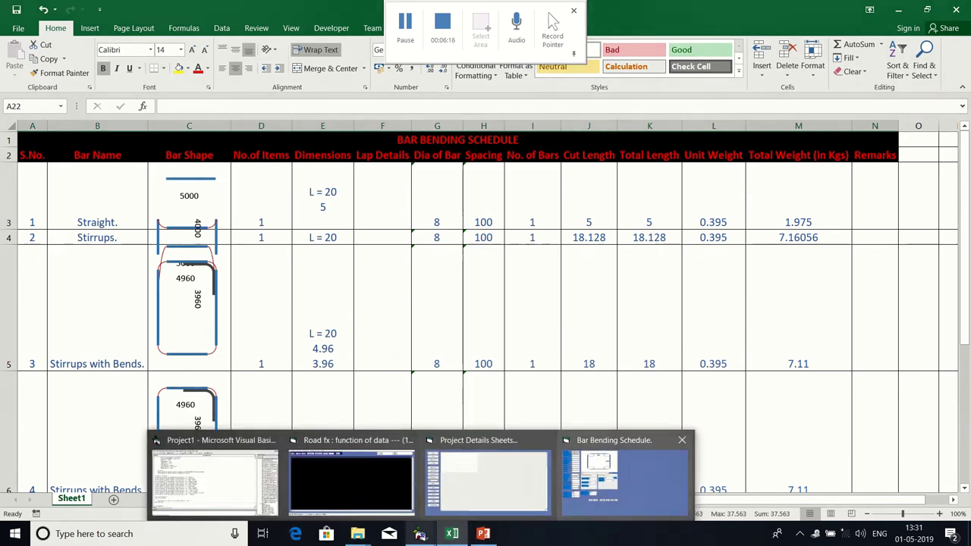
pyautogui.click(626, 473)
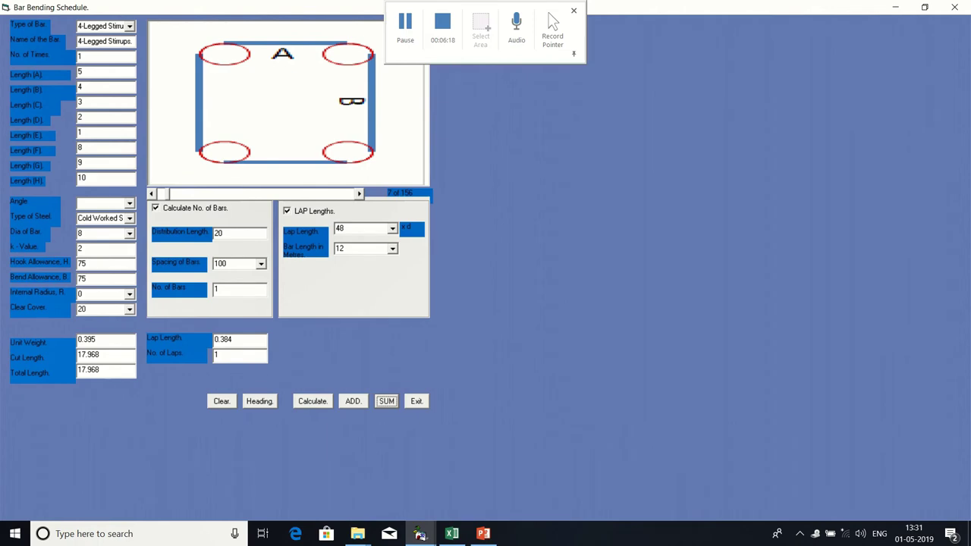
pyautogui.click(417, 401)
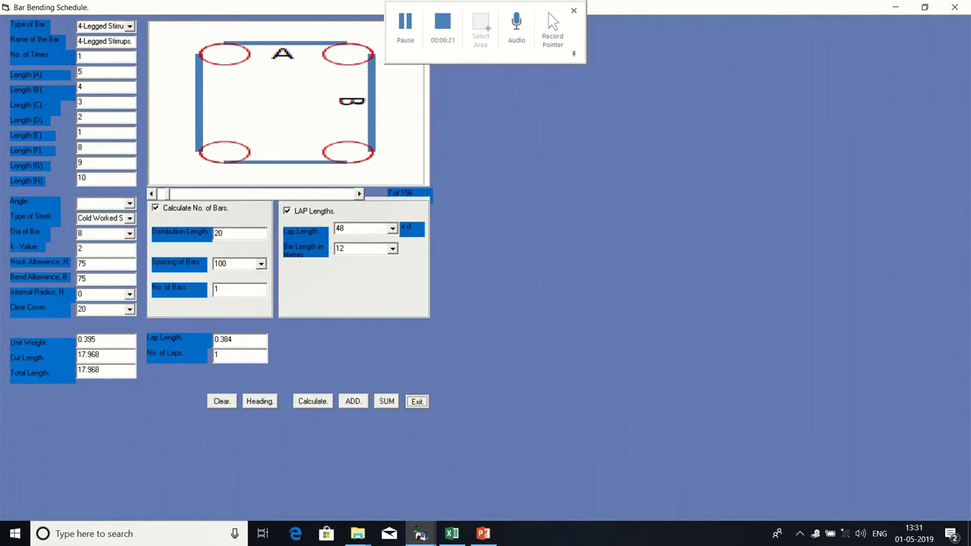
pyautogui.click(229, 22)
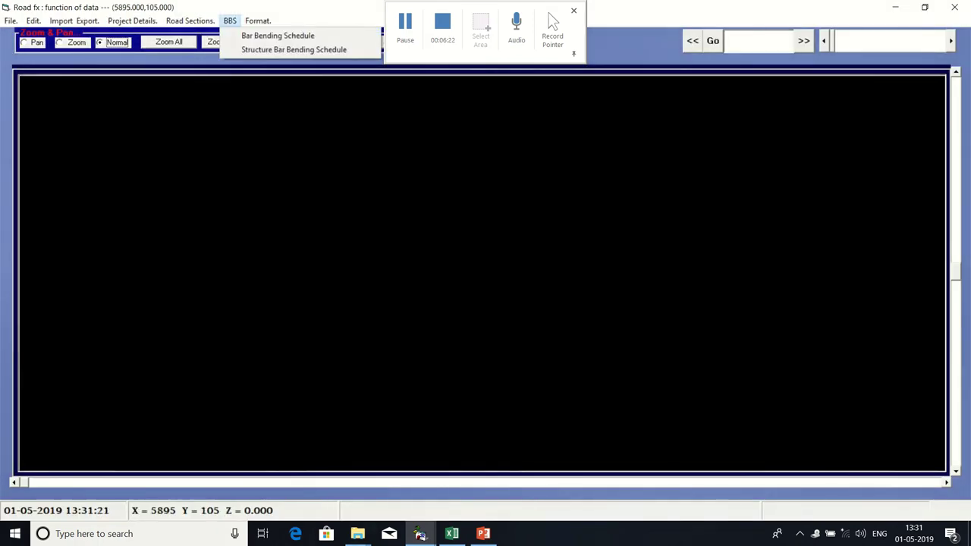
pyautogui.click(294, 49)
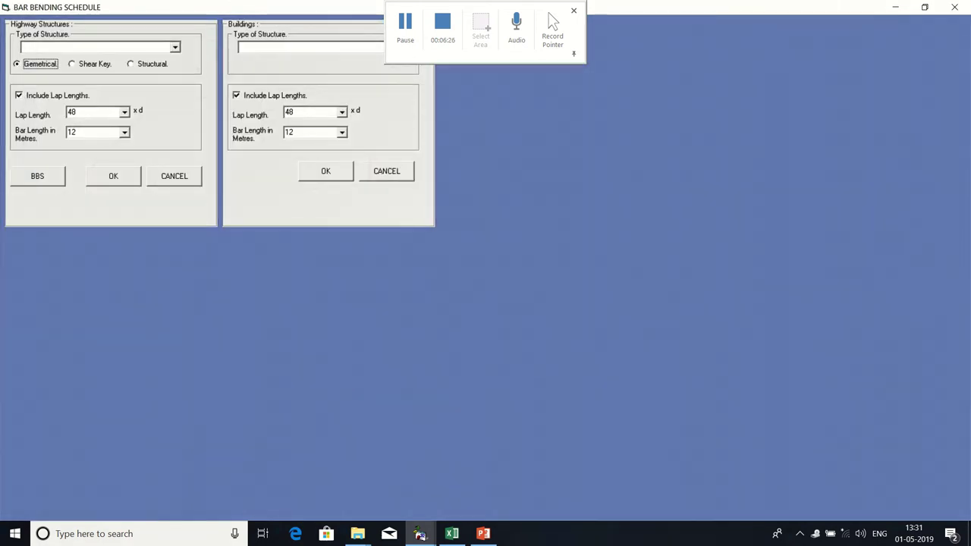
# - Choose Single Cell Box Culvert as the highway structure type and open its geometrical data form
pyautogui.click(175, 47)
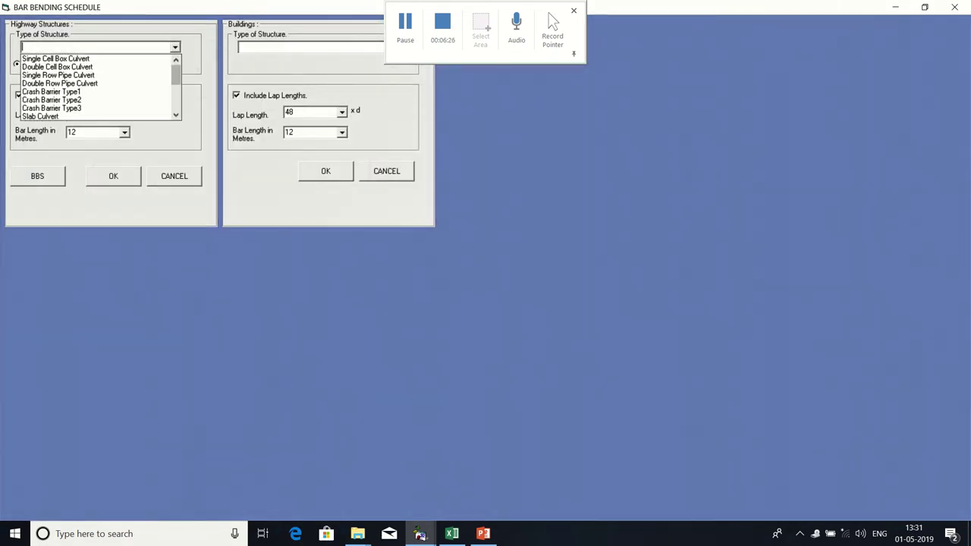
pyautogui.click(83, 59)
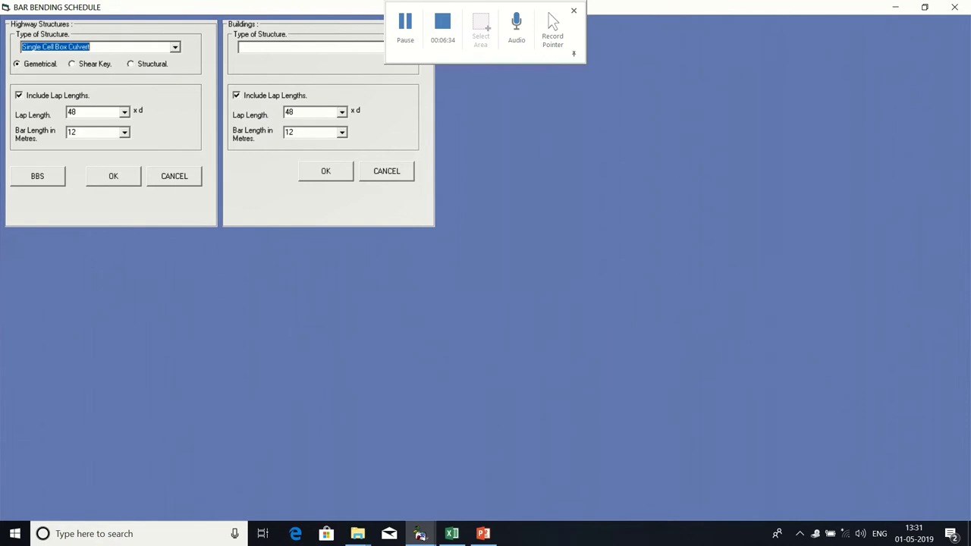
pyautogui.click(304, 47)
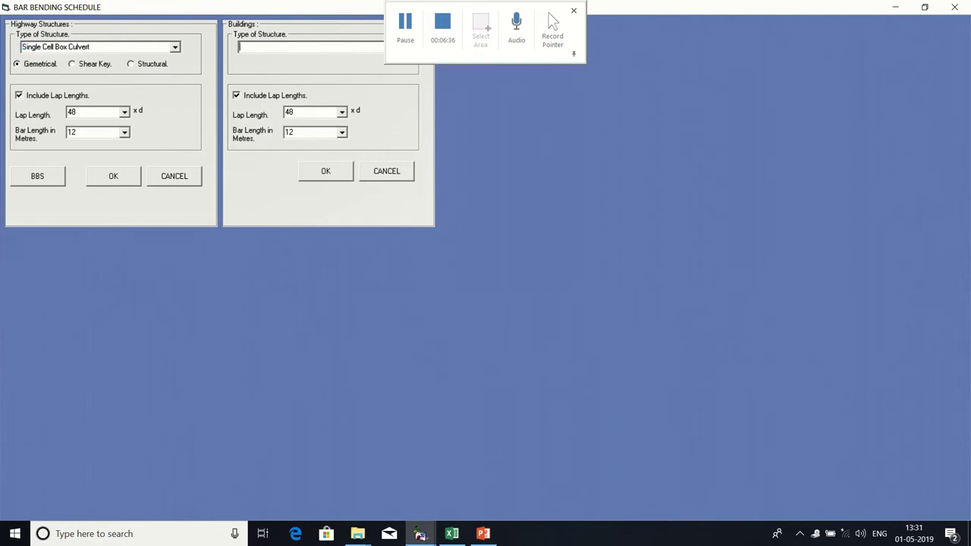
pyautogui.click(113, 176)
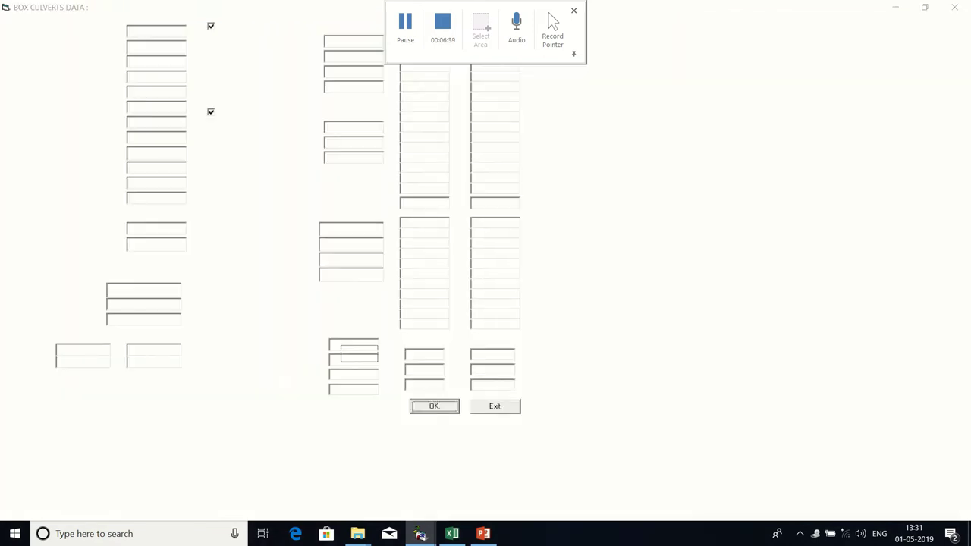
pyautogui.press('Return')
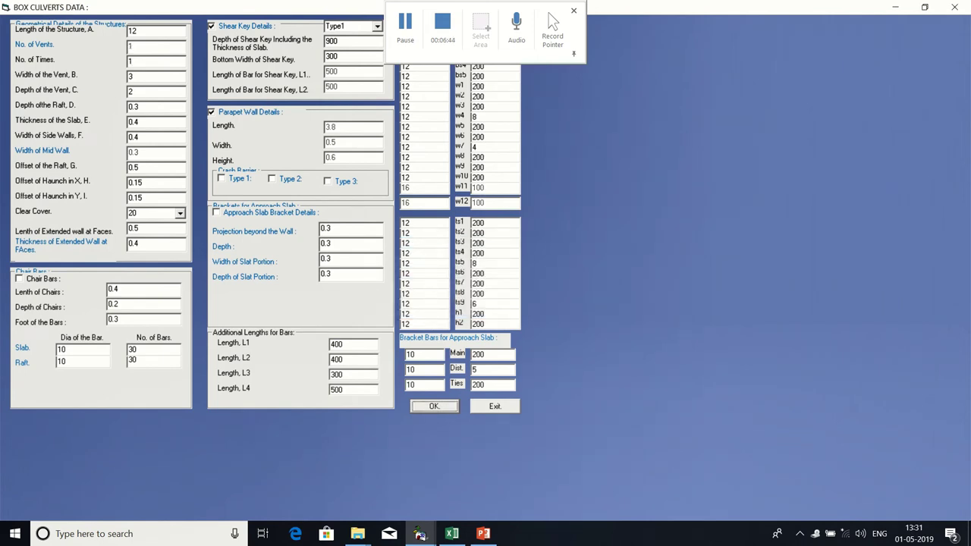
# - Include the chair bars and approach slab bracket details, and try the parapet wall, Type 1 and Type 2 crash barrier options
pyautogui.click(19, 279)
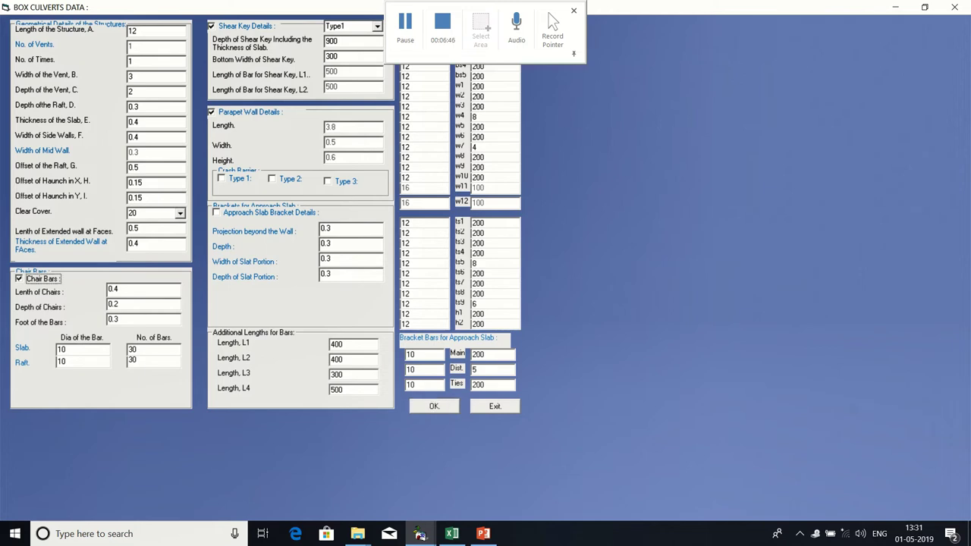
pyautogui.click(217, 213)
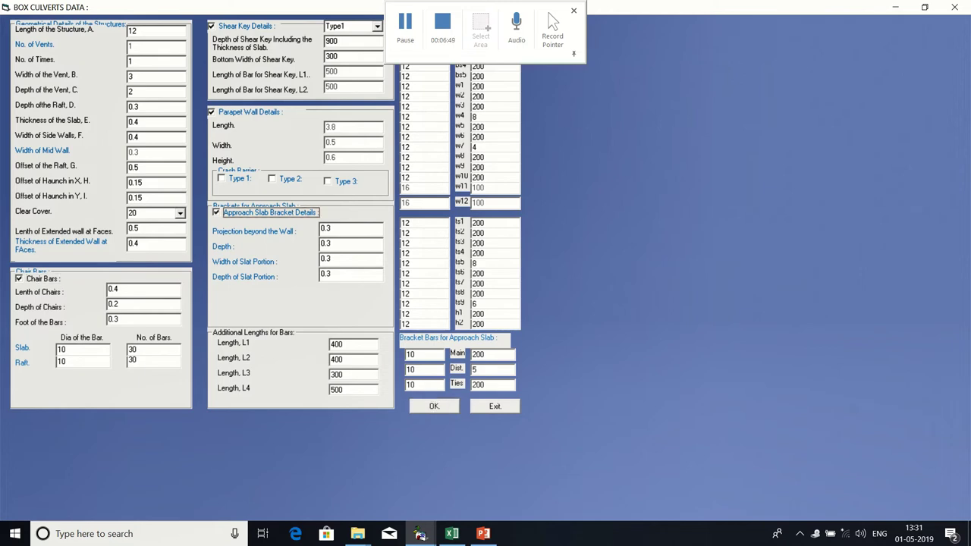
pyautogui.click(222, 178)
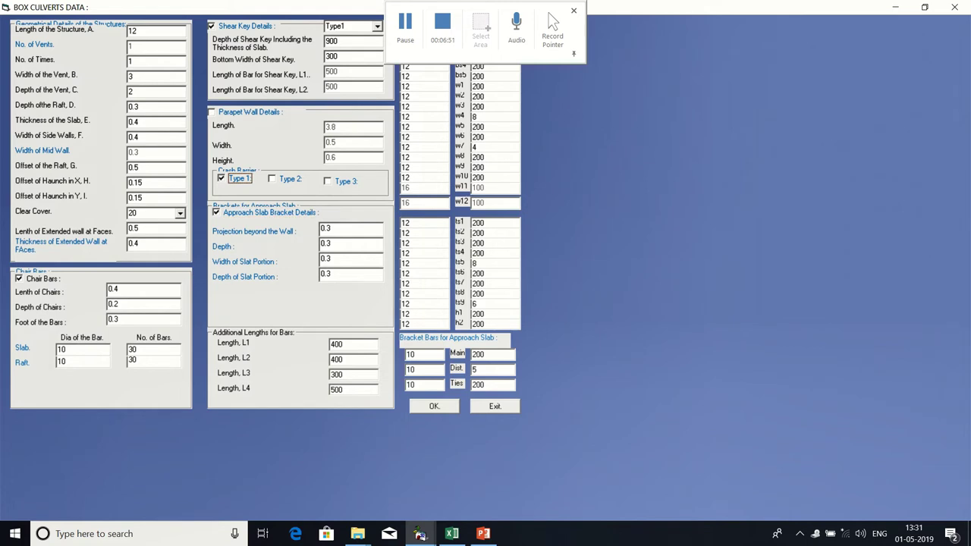
pyautogui.click(212, 112)
pyautogui.click(272, 179)
# - Generate the box culvert's bar bending schedule in the workbook, accepting the BBS heading and the merging of cells
pyautogui.click(434, 406)
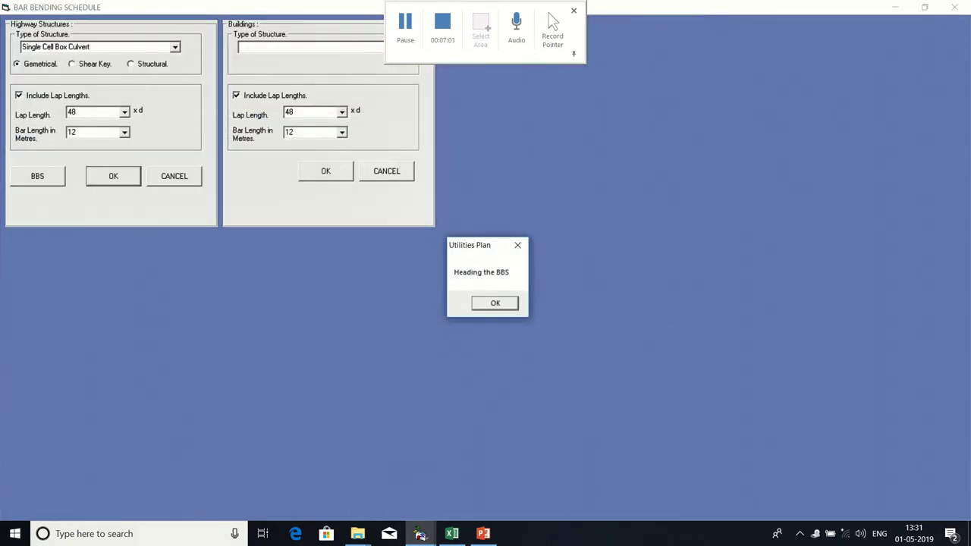
pyautogui.click(495, 302)
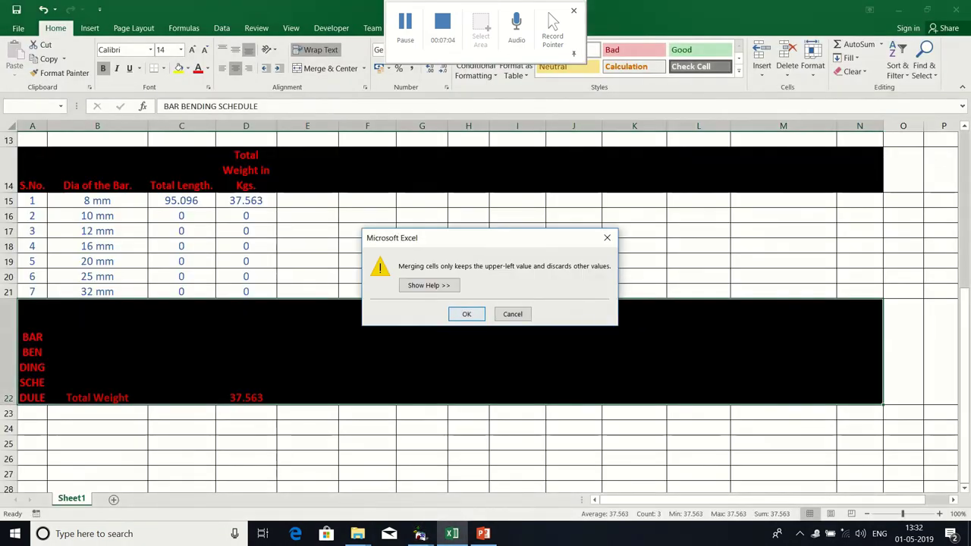
pyautogui.click(466, 314)
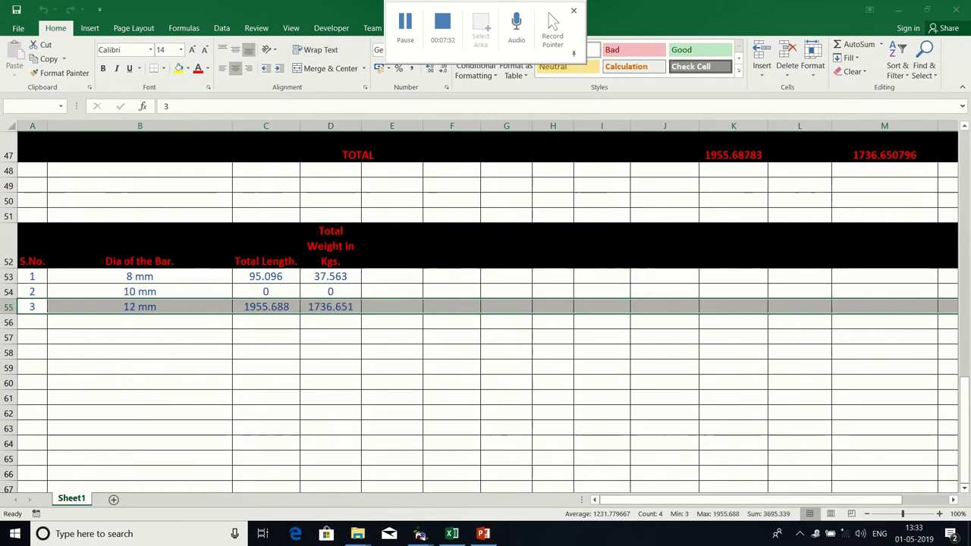
pyautogui.hotkey('ctrl', 'z')
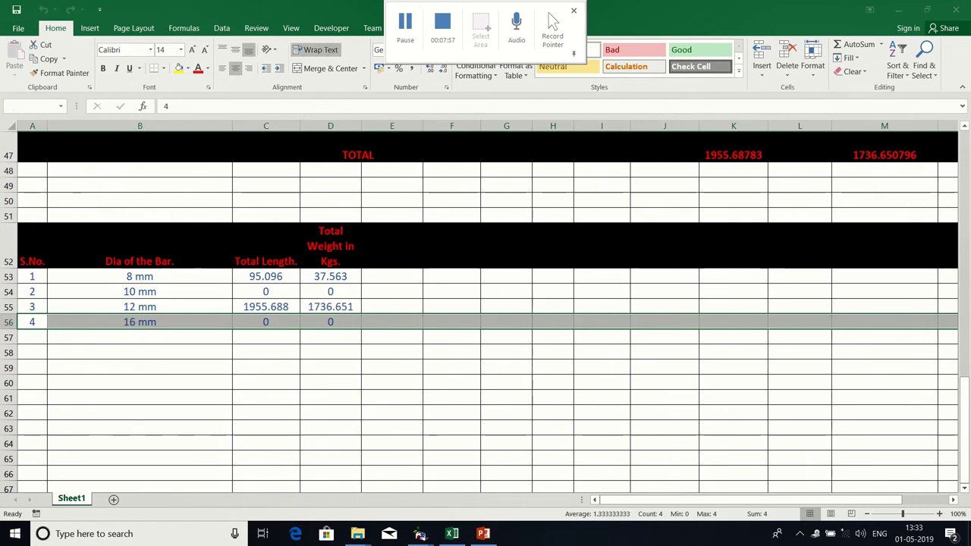
pyautogui.hotkey('ctrl', 'z')
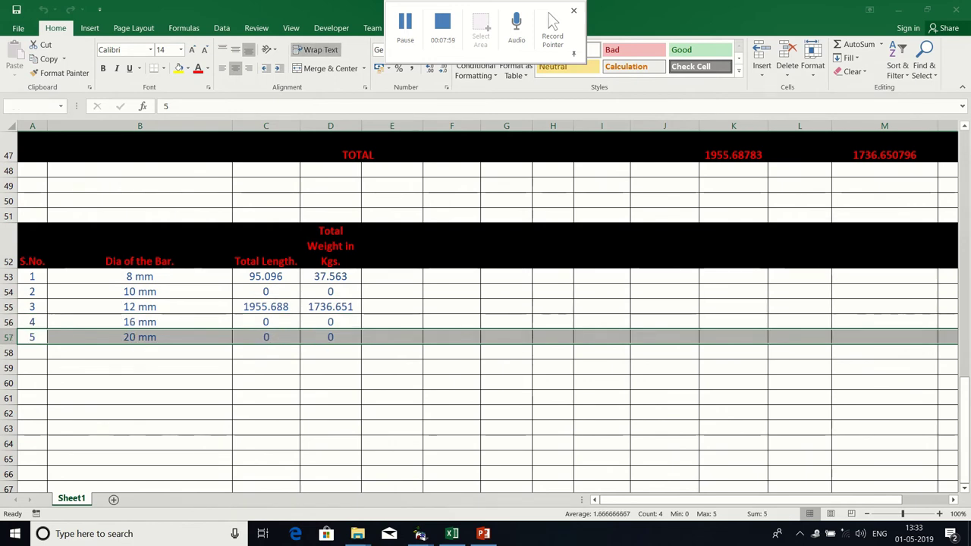
pyautogui.hotkey('ctrl', 'y')
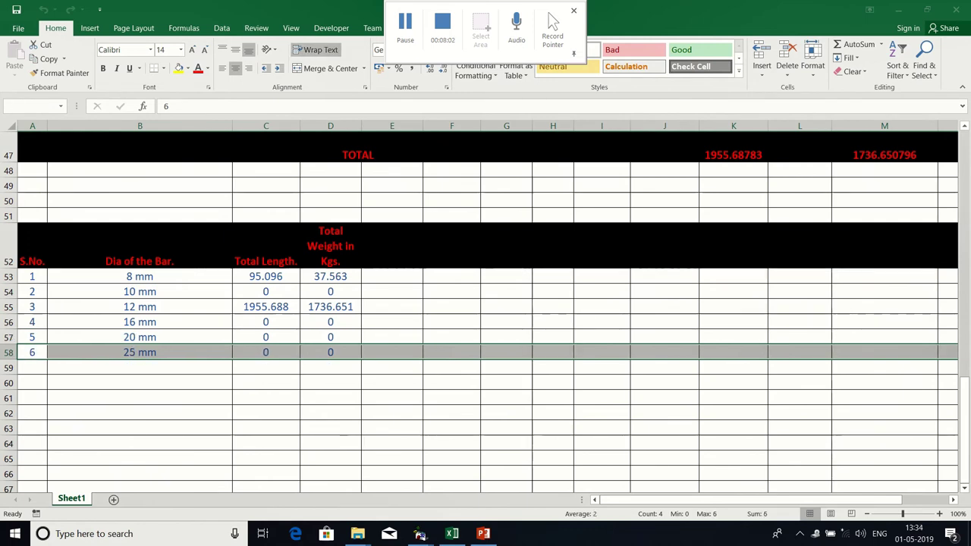
pyautogui.hotkey('ctrl', 'y')
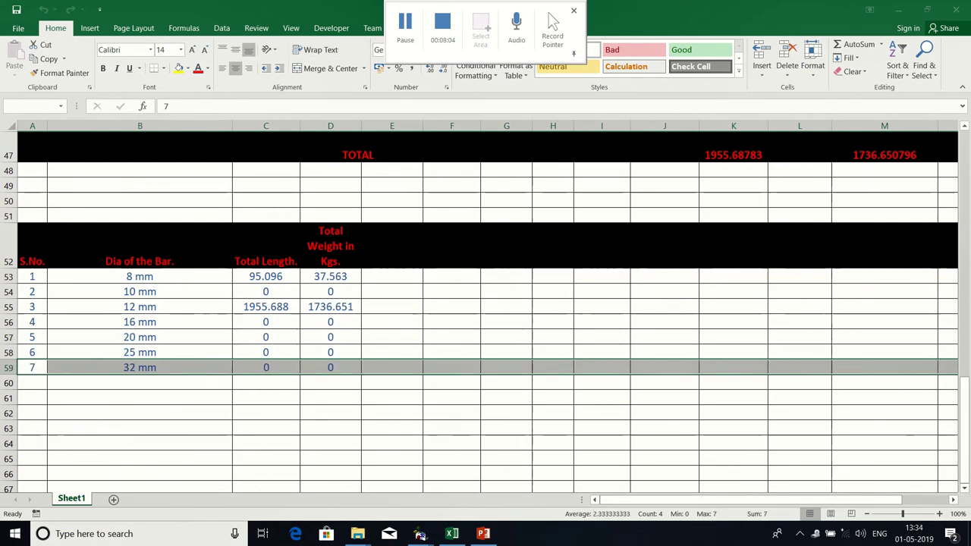
pyautogui.hotkey('ctrl', 'y')
pyautogui.hotkey('ctrl', 'y')
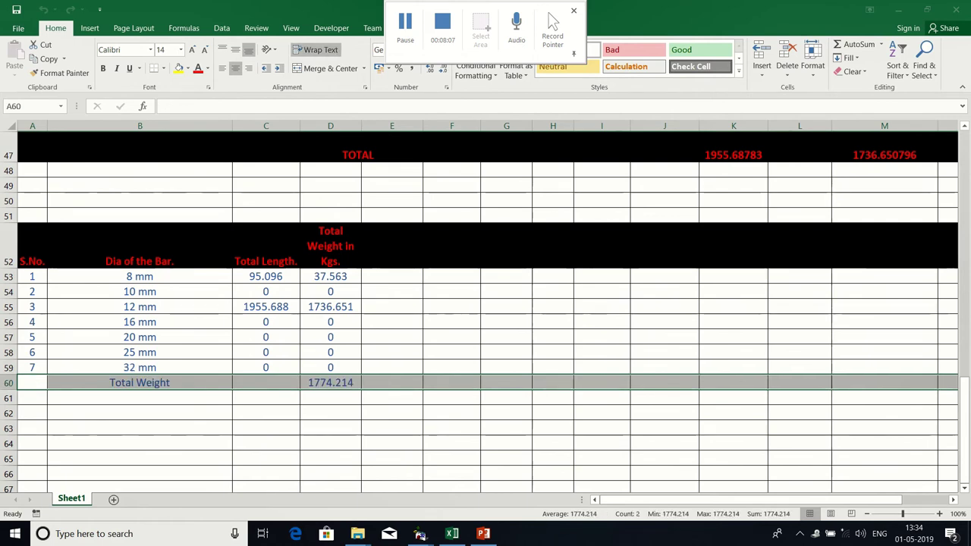
pyautogui.hotkey('ctrl', 'y')
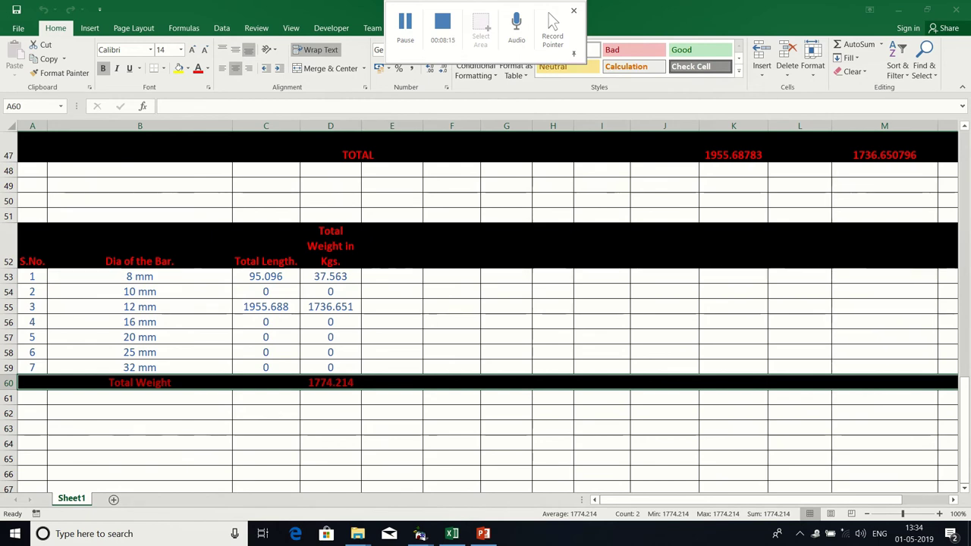
# - Review the box culvert rows in the workbook and widen the Bar Shape column to fit the shape drawings
pyautogui.moveTo(964, 409)
pyautogui.mouseDown()
pyautogui.moveTo(963, 379)
pyautogui.moveTo(964, 396)
pyautogui.mouseUp()
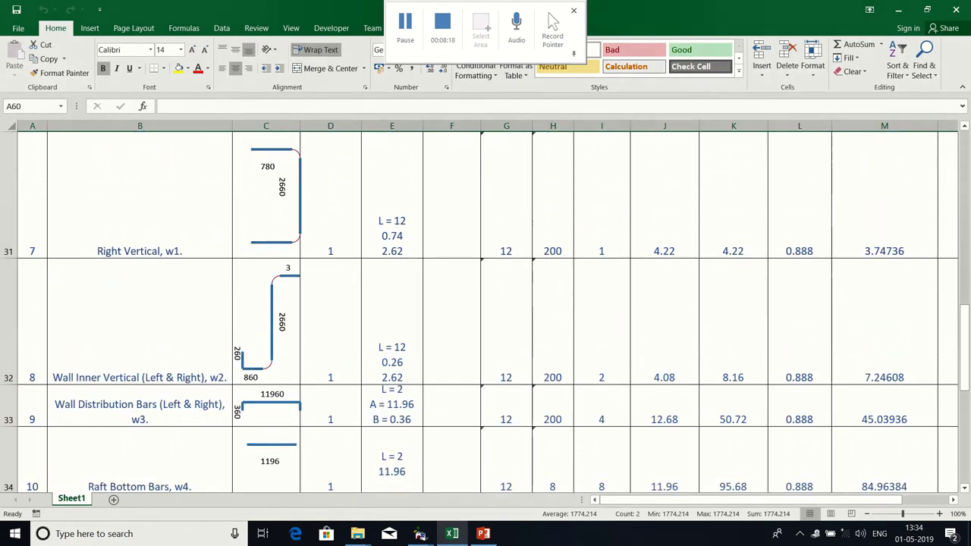
pyautogui.moveTo(301, 125); pyautogui.dragTo(315, 125)
pyautogui.moveTo(964, 379)
pyautogui.mouseDown()
pyautogui.moveTo(964, 367)
pyautogui.moveTo(963, 381)
pyautogui.mouseUp()
pyautogui.moveTo(964, 429); pyautogui.dragTo(963, 435)
# - Switch back to the structure schedule form, choose SWDrain as the highway structure type and open its data form
pyautogui.hotkey('alt', 'Tab')
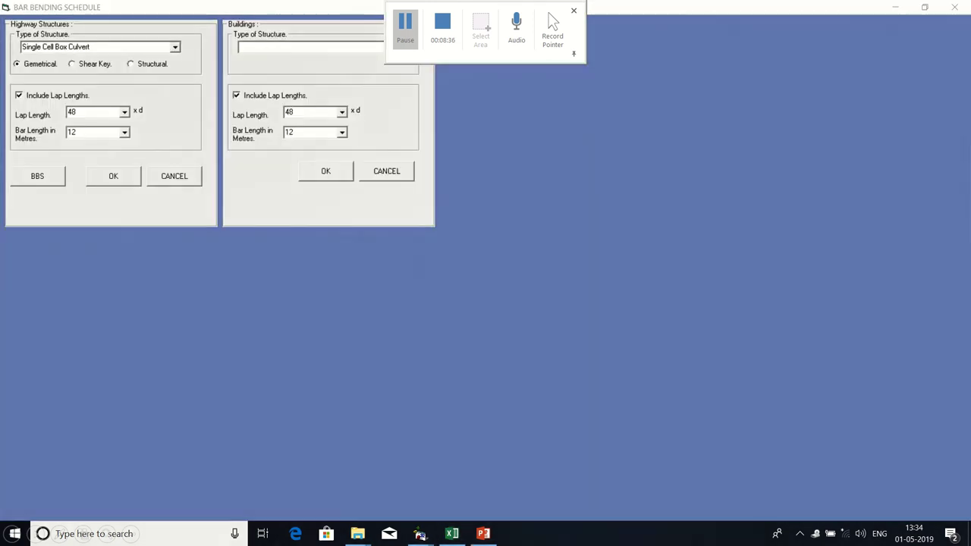
pyautogui.click(175, 47)
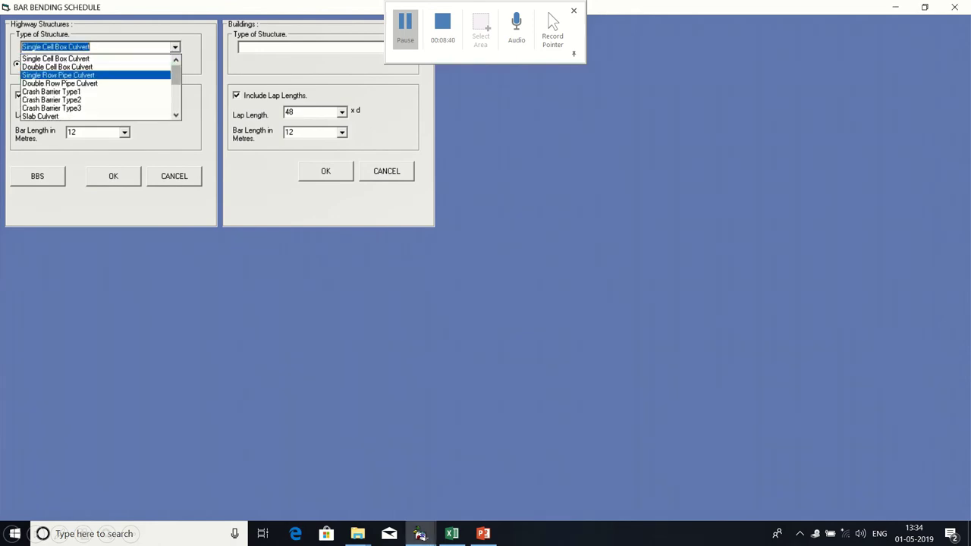
pyautogui.scroll(-3, 97, 87)
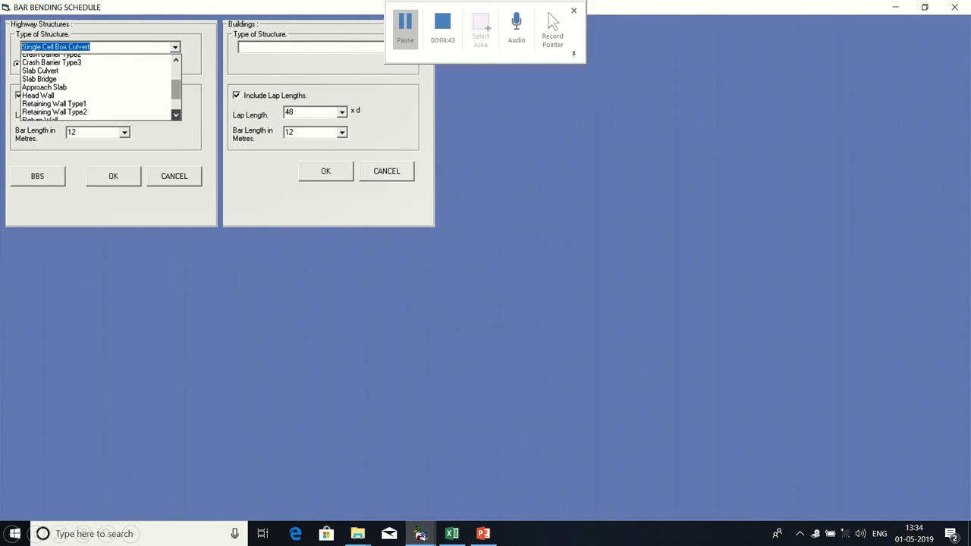
pyautogui.scroll(-2, 97, 87)
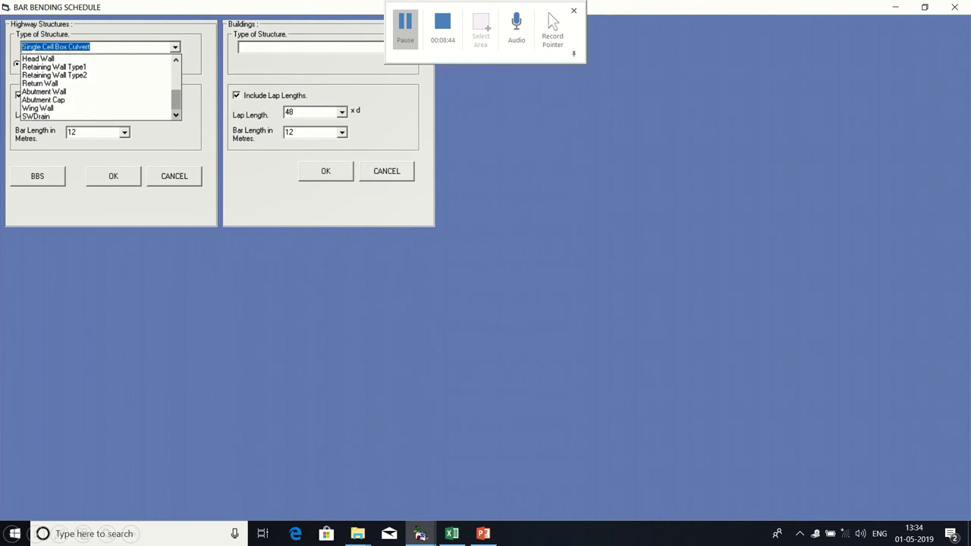
pyautogui.click(53, 117)
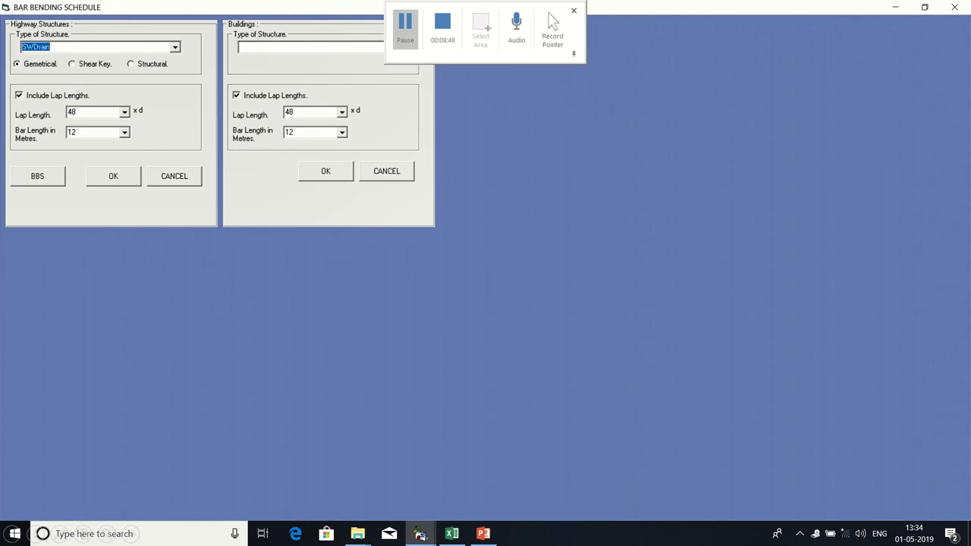
pyautogui.click(114, 176)
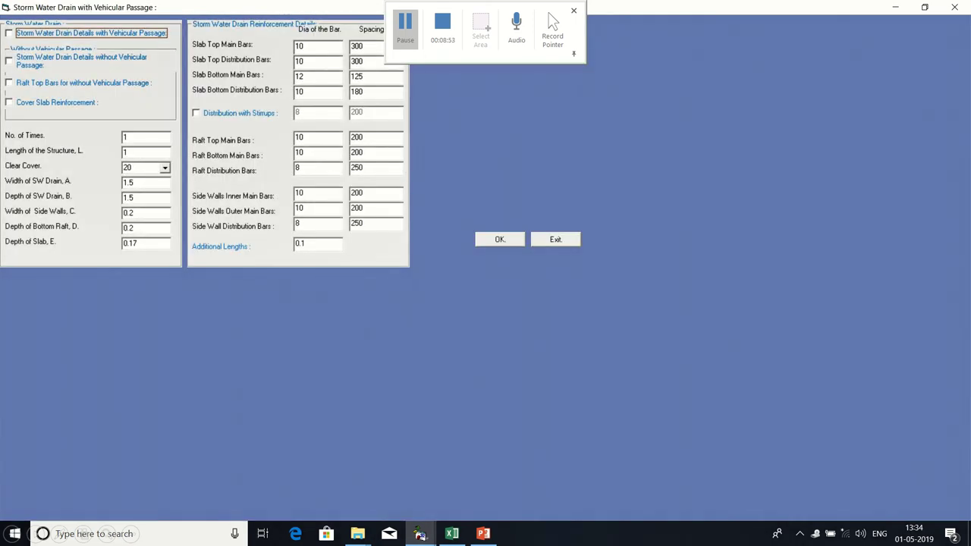
# - Include the storm water drain details with vehicular passage, accept the form and review the weight summary by bar diameter in the Excel workbook
pyautogui.press('space')
pyautogui.click(499, 239)
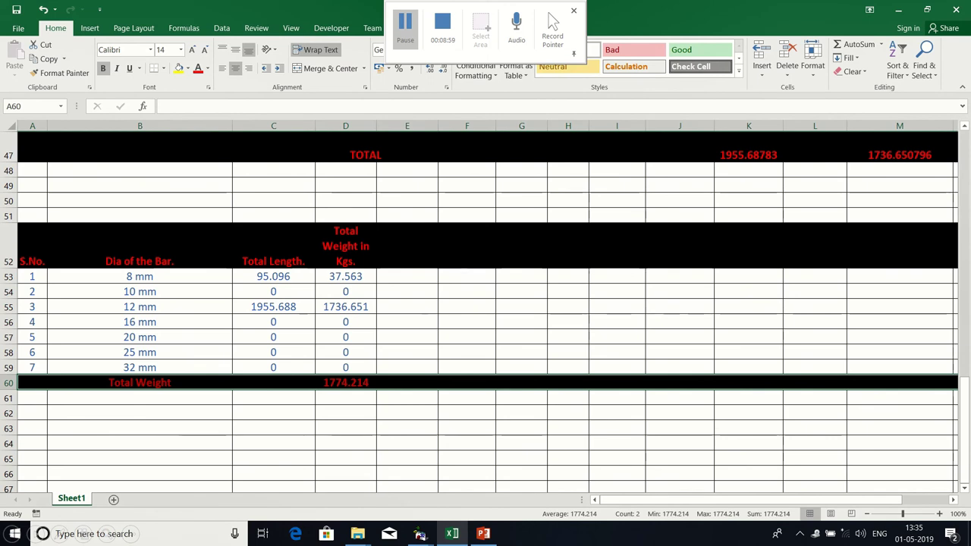
pyautogui.scroll(-2, 487, 312)
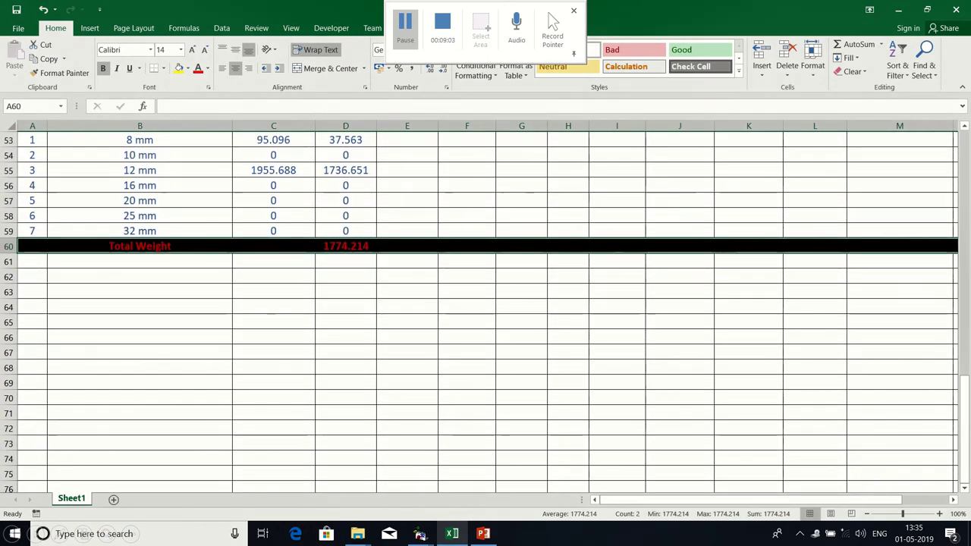
# - Switch back to the structure schedule form, open the data form for the Head Wall highway structure type and close it
pyautogui.hotkey('alt', 'Tab')
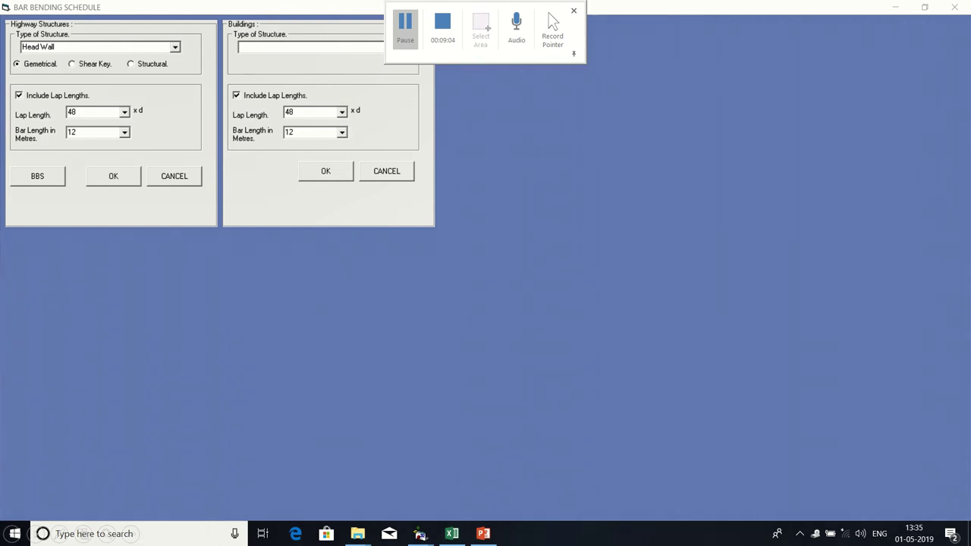
pyautogui.click(175, 47)
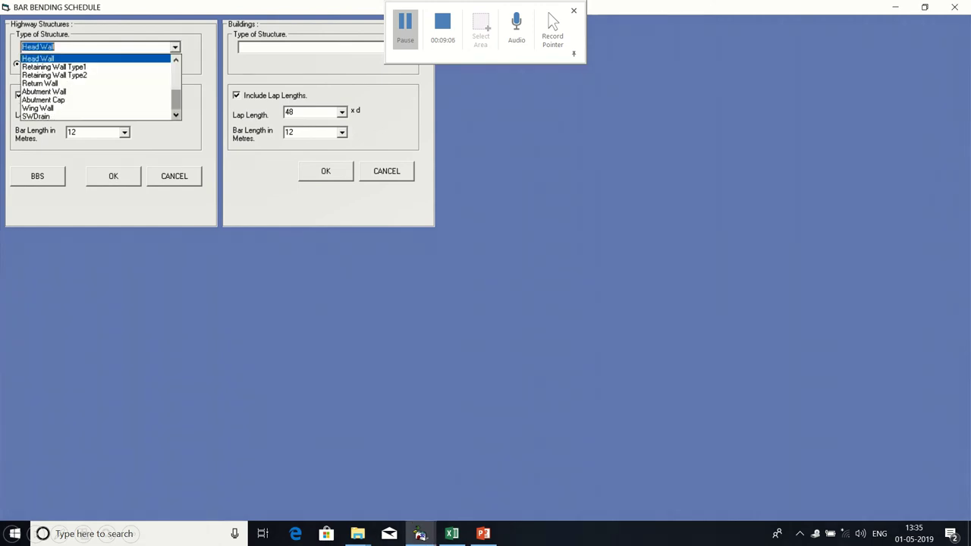
pyautogui.scroll(1, 98, 72)
pyautogui.press('Return')
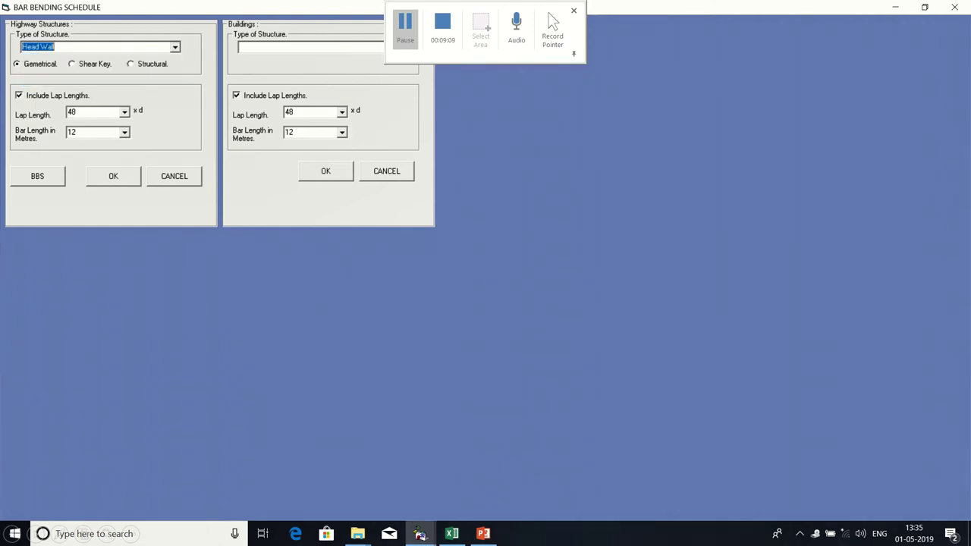
pyautogui.click(113, 176)
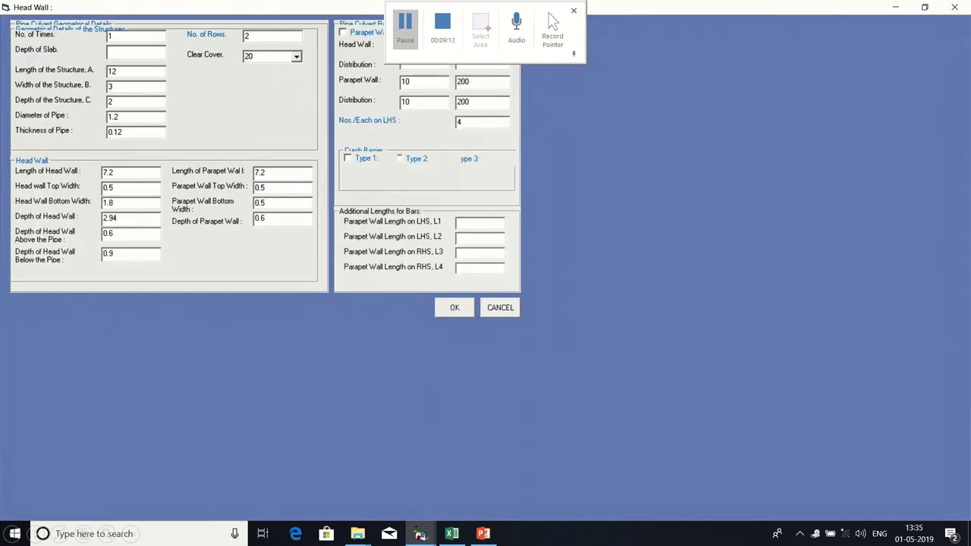
pyautogui.click(454, 307)
pyautogui.click(488, 311)
pyautogui.click(443, 27)
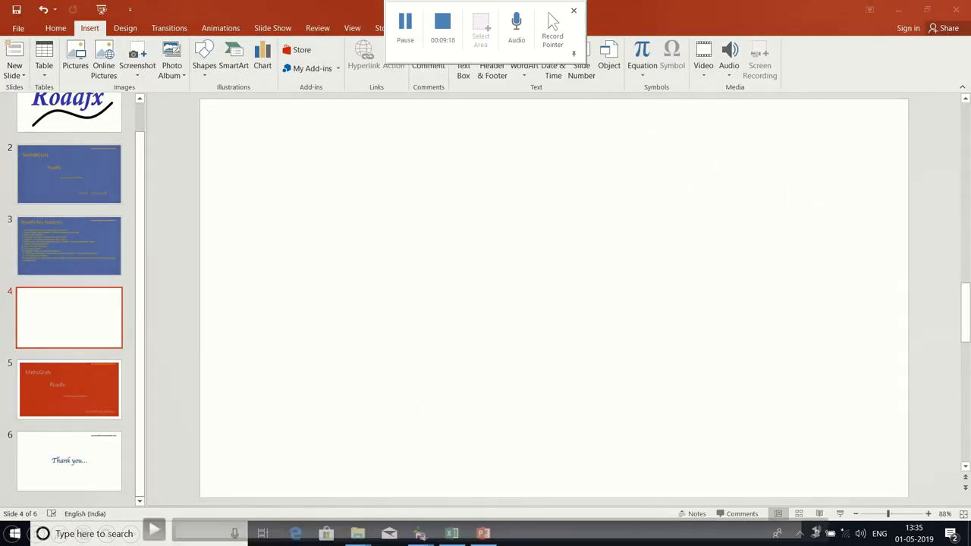
# - Switch to the PowerPoint slide show and present the slides from the Roadfx key features through to the closing Thank you slide
pyautogui.click(405, 28)
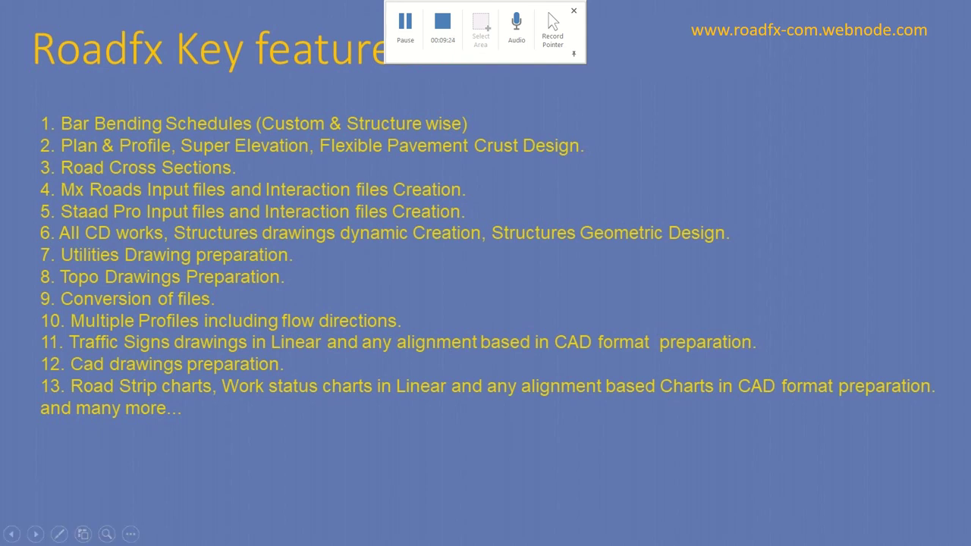
pyautogui.press('Right')
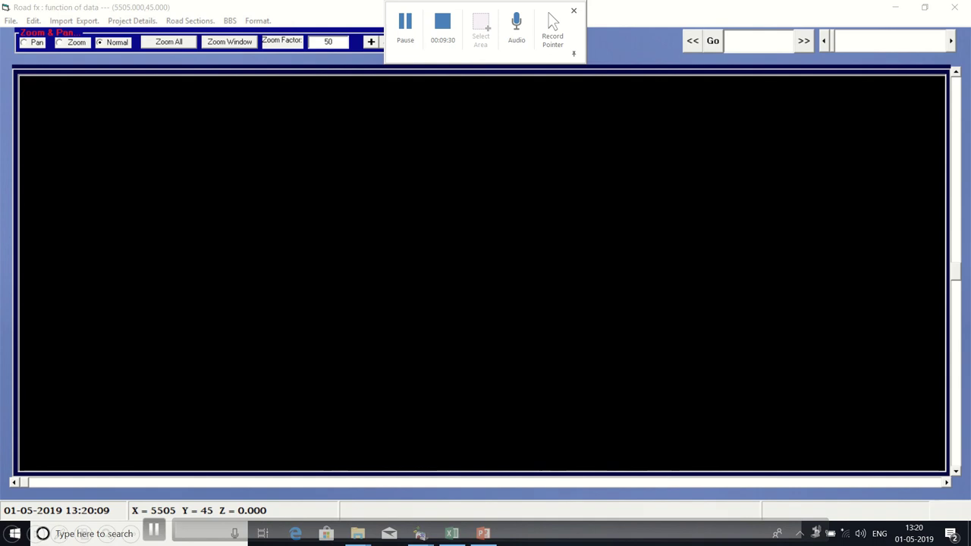
pyautogui.click(230, 20)
pyautogui.moveTo(189, 21)
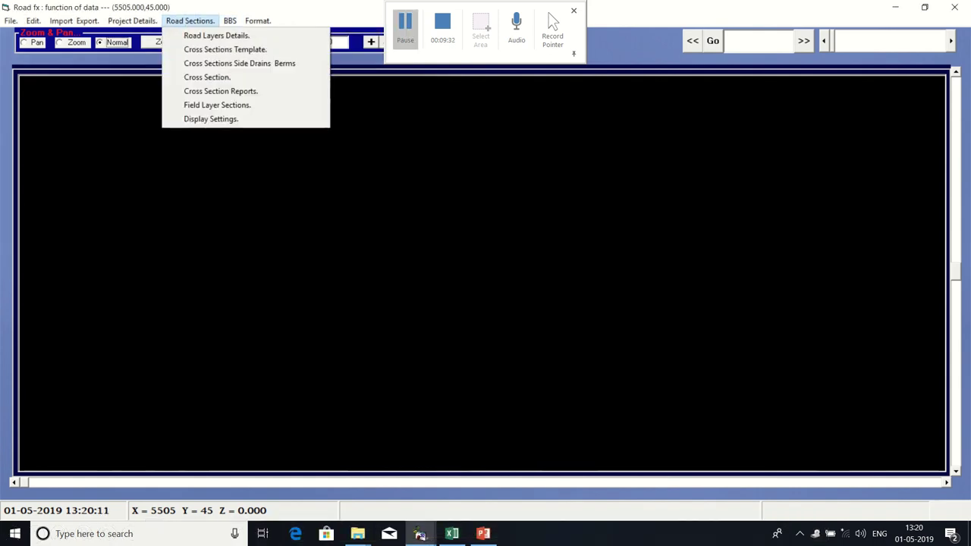
pyautogui.hotkey('alt', 'Tab')
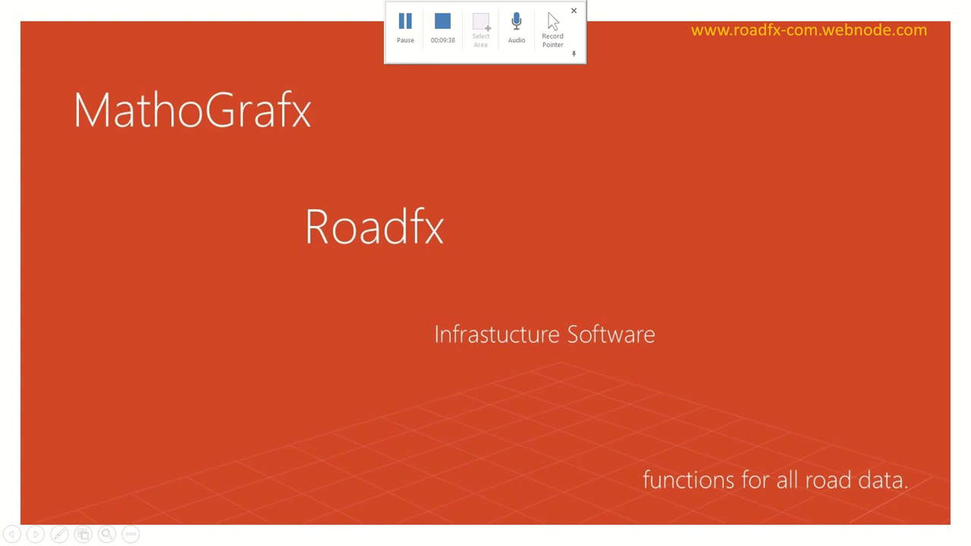
pyautogui.press('Right')
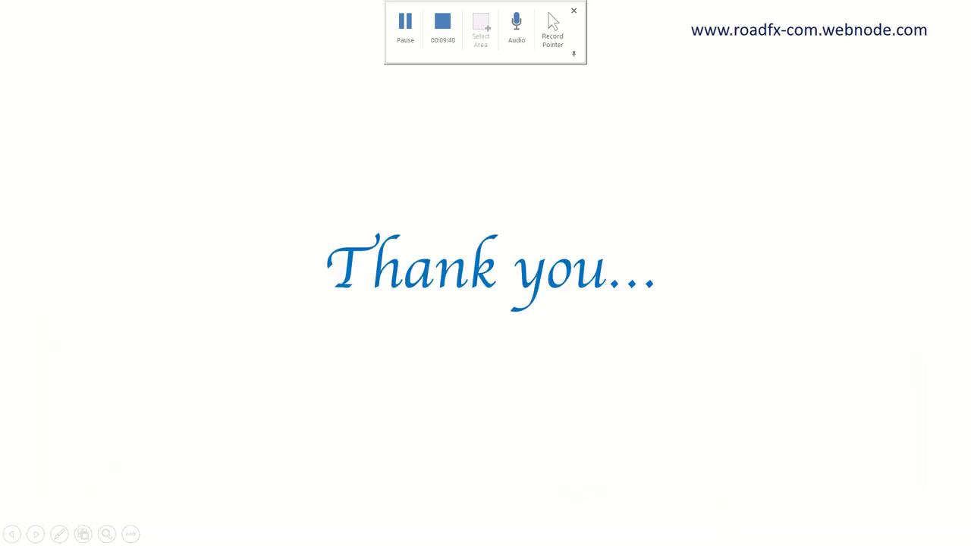